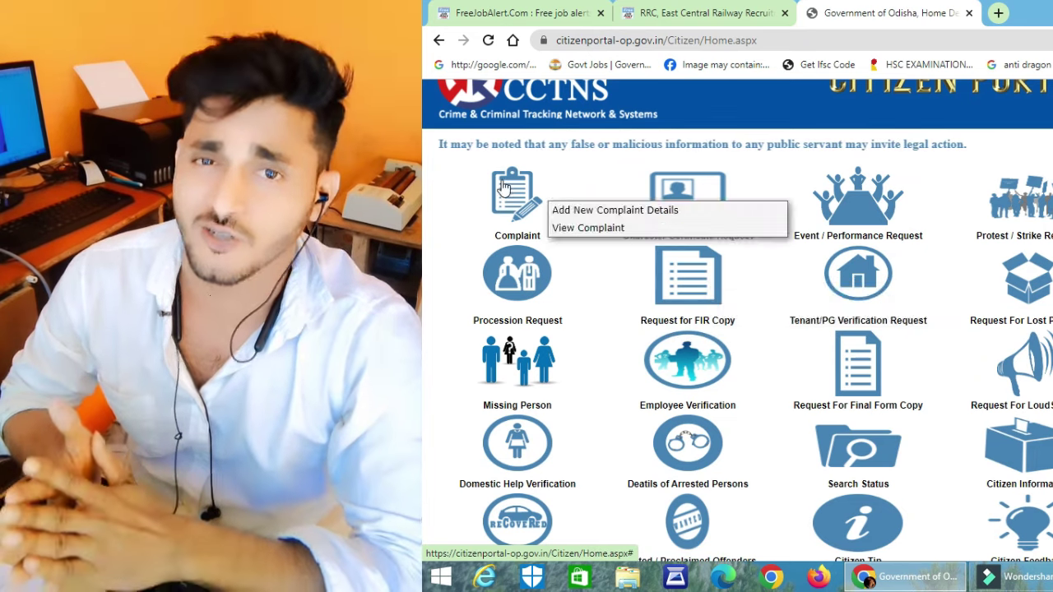
- Open the form for adding new complaint details, check the Accused Detail section and return to Complainant Detail
{"action": "left_click", "coordinate": [514, 200]}
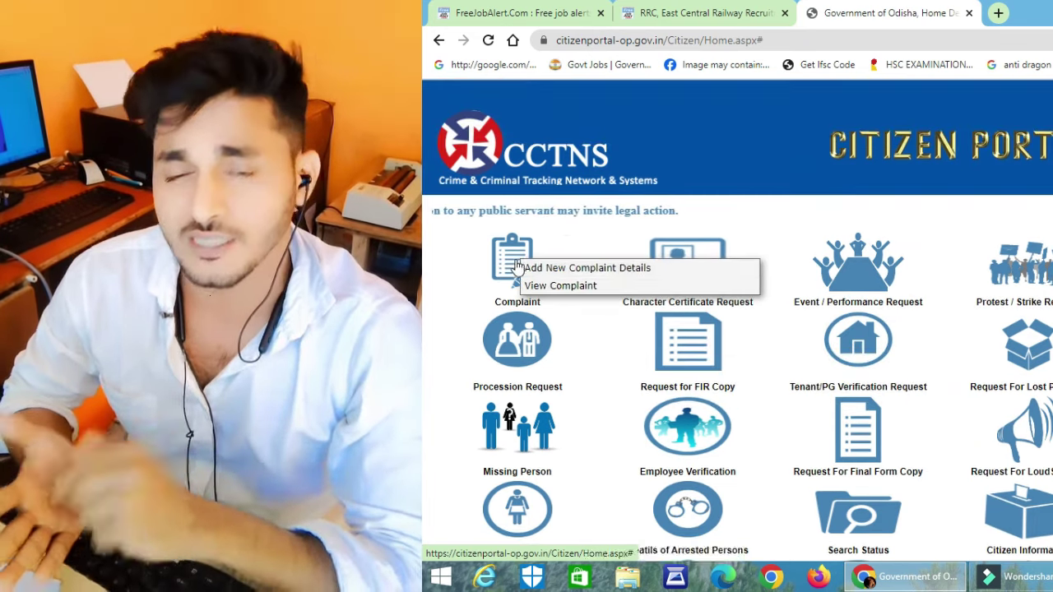
{"action": "left_click", "coordinate": [553, 276]}
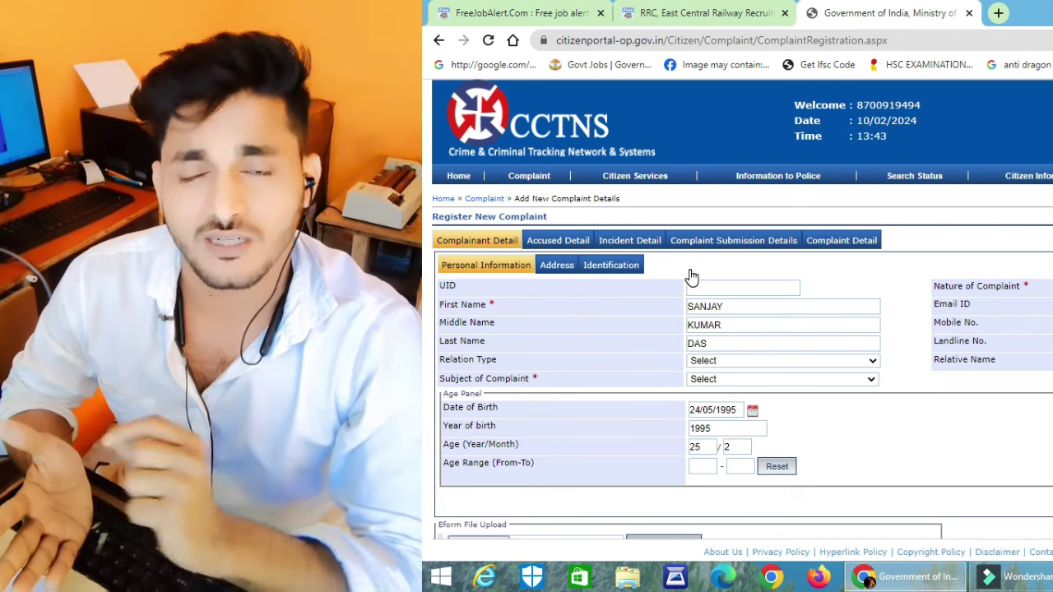
{"action": "left_click", "coordinate": [554, 240]}
{"action": "left_click", "coordinate": [480, 240]}
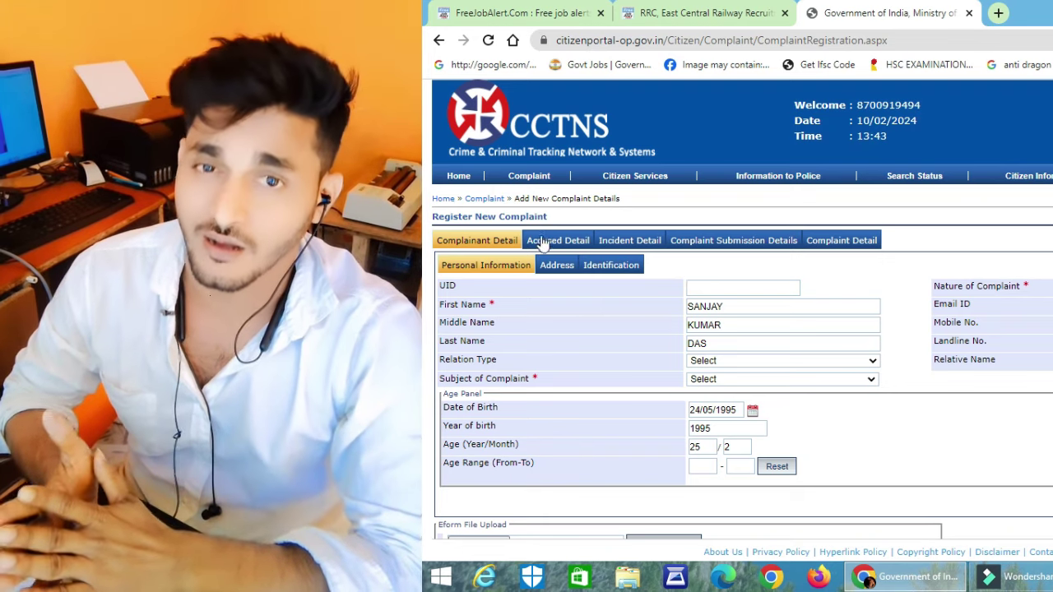
- Set the complainant's relation type to Father and the subject of complaint to Others
{"action": "scroll", "coordinate": [907, 396], "scroll_direction": "down", "scroll_amount": 1}
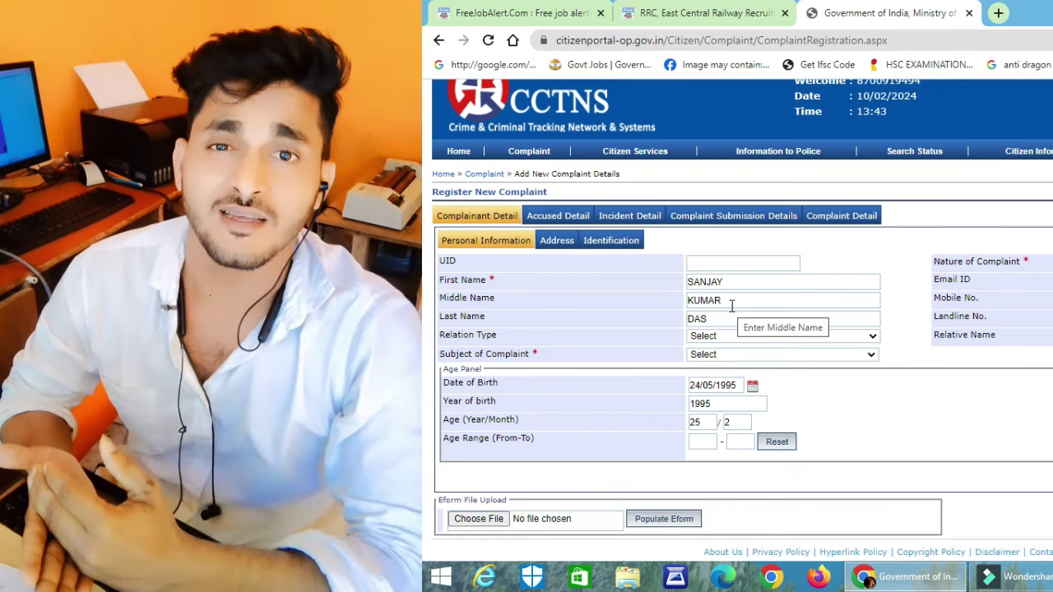
{"action": "left_click", "coordinate": [728, 337]}
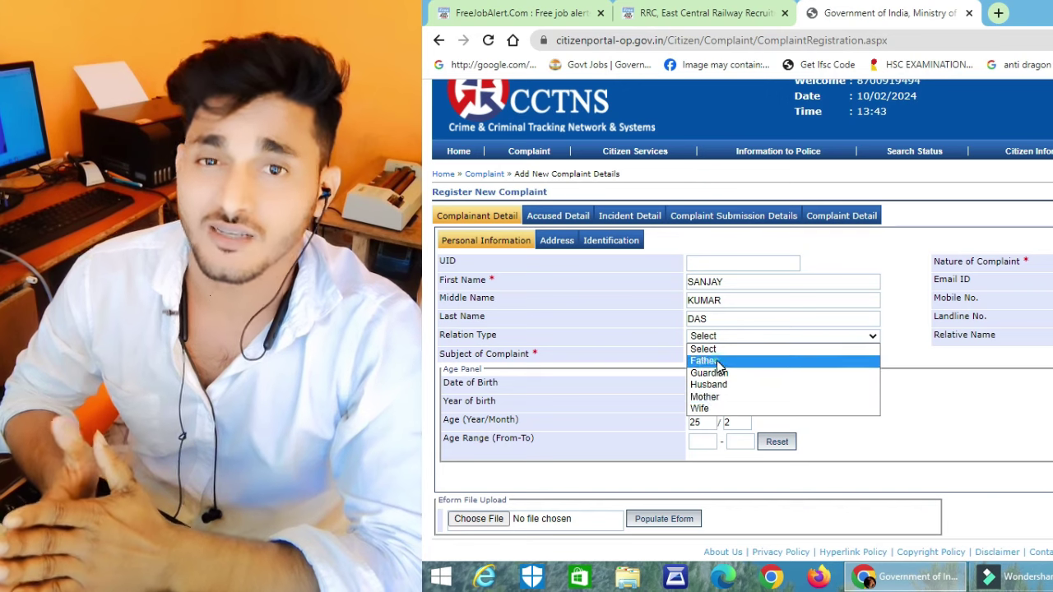
{"action": "left_click", "coordinate": [706, 360]}
{"action": "left_click", "coordinate": [716, 354]}
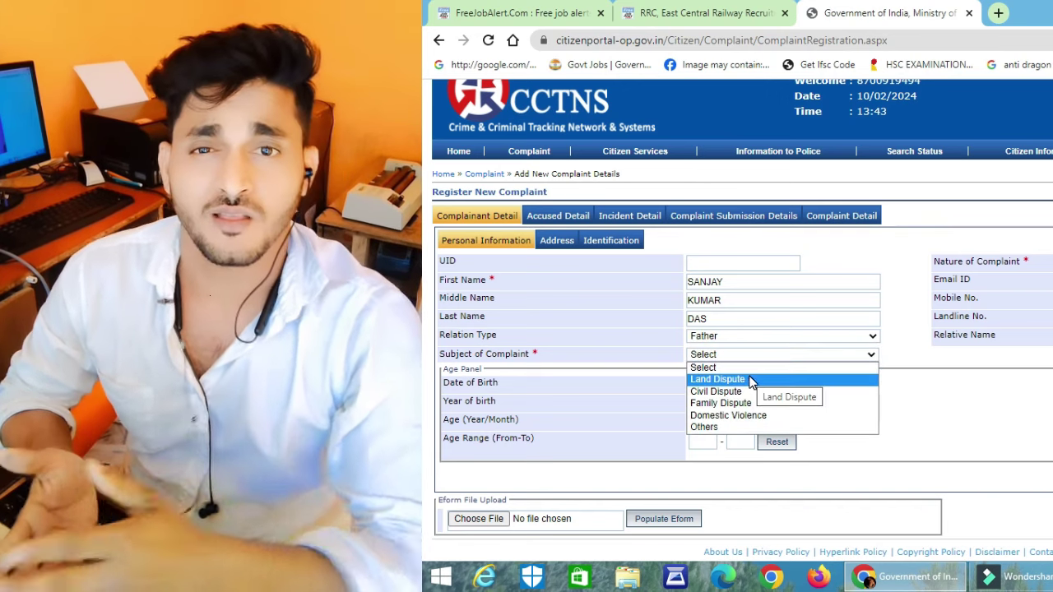
{"action": "left_click", "coordinate": [705, 427]}
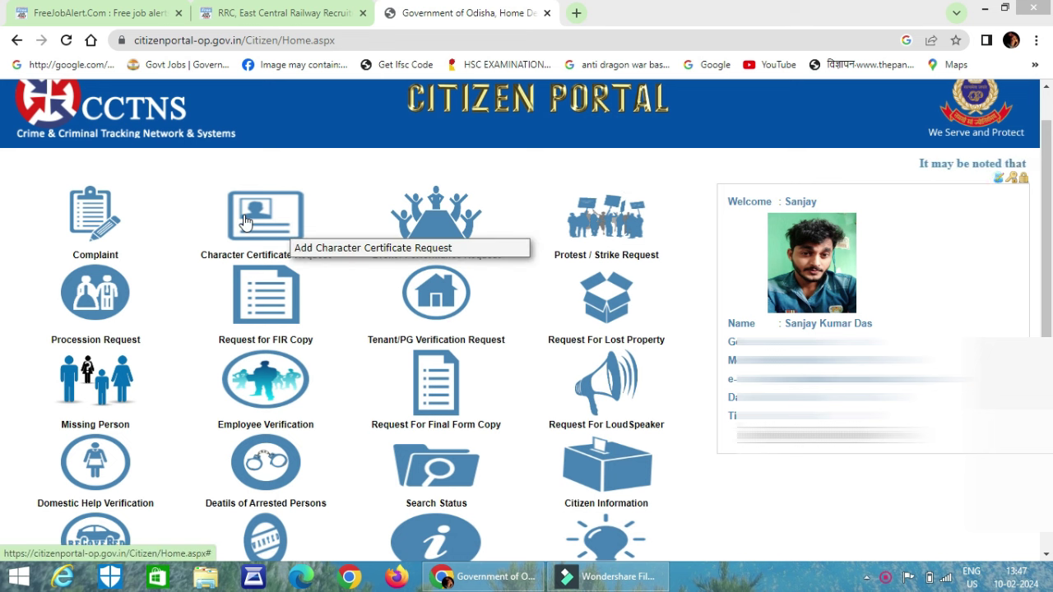
- Examine the services on the citizen portal home page, including the options under Complaint and Request for FIR Copy
{"action": "mouse_move", "coordinate": [82, 216]}
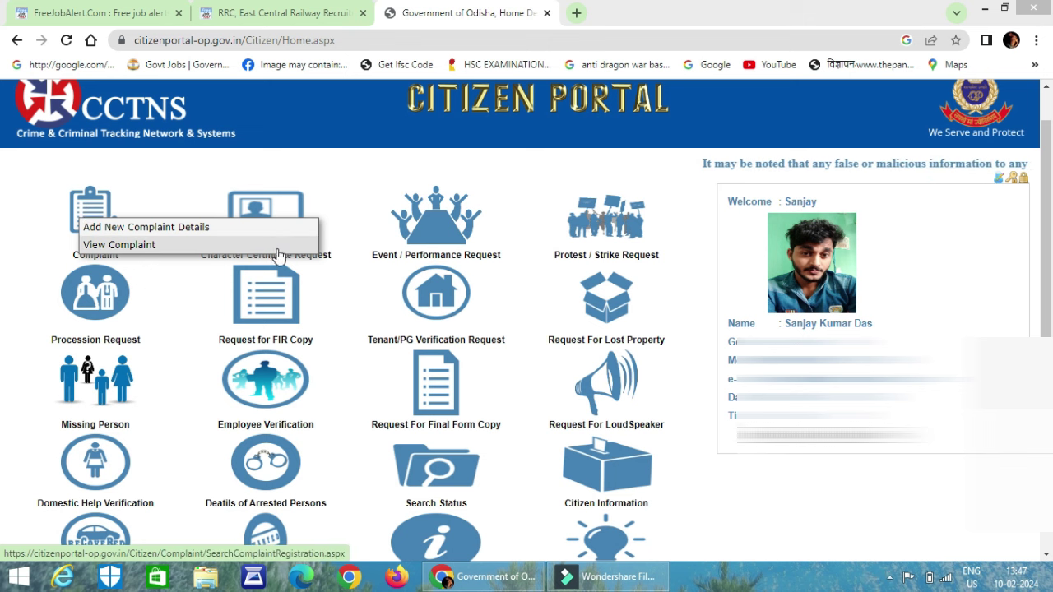
{"action": "mouse_move", "coordinate": [611, 221]}
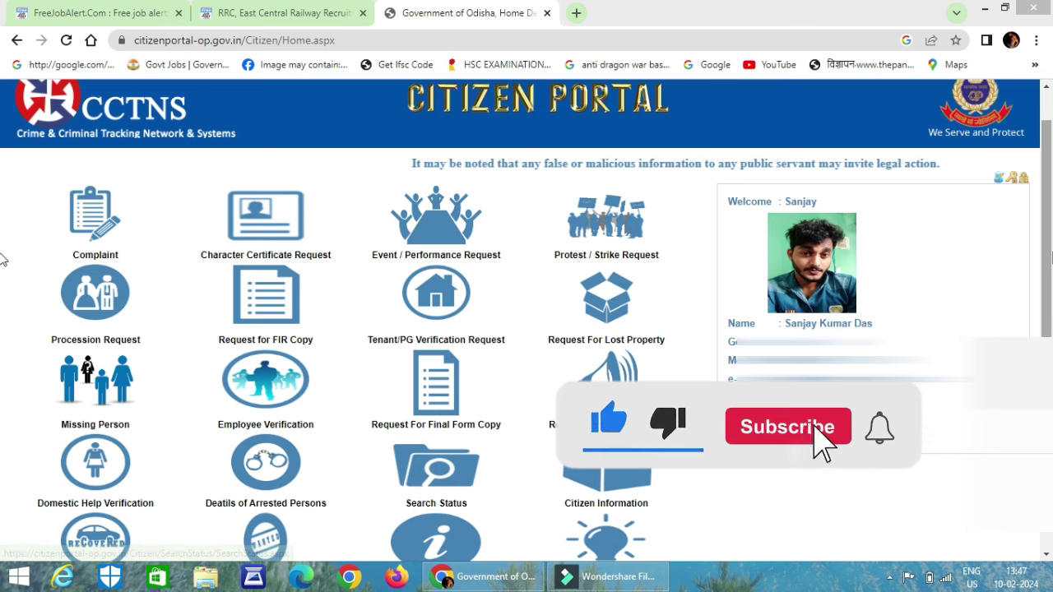
{"action": "scroll", "coordinate": [2, 325], "scroll_direction": "down", "scroll_amount": 2}
{"action": "scroll", "coordinate": [1041, 267], "scroll_direction": "up", "scroll_amount": 1}
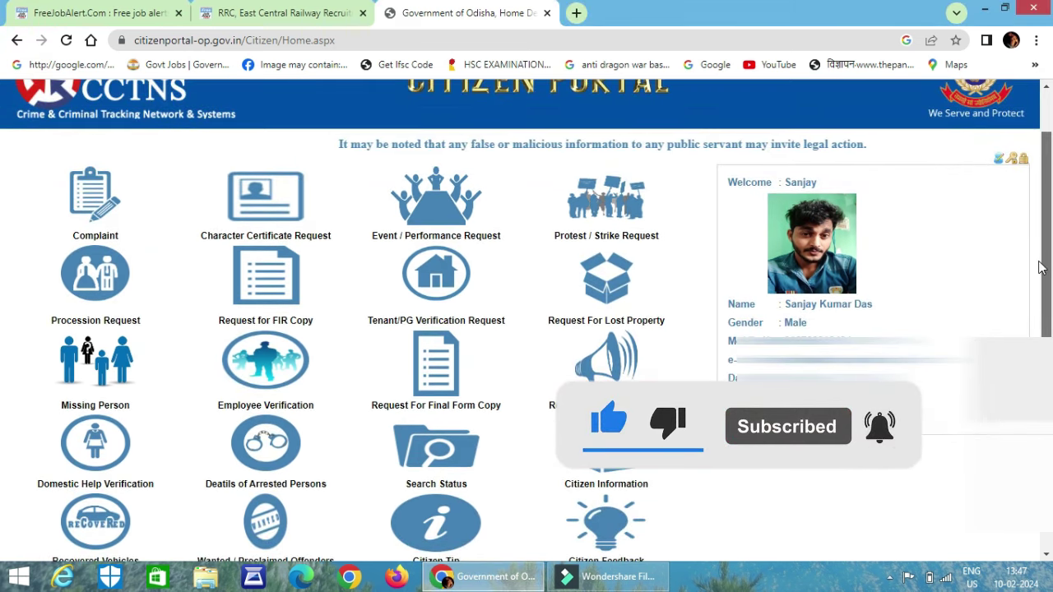
{"action": "left_click", "coordinate": [253, 294]}
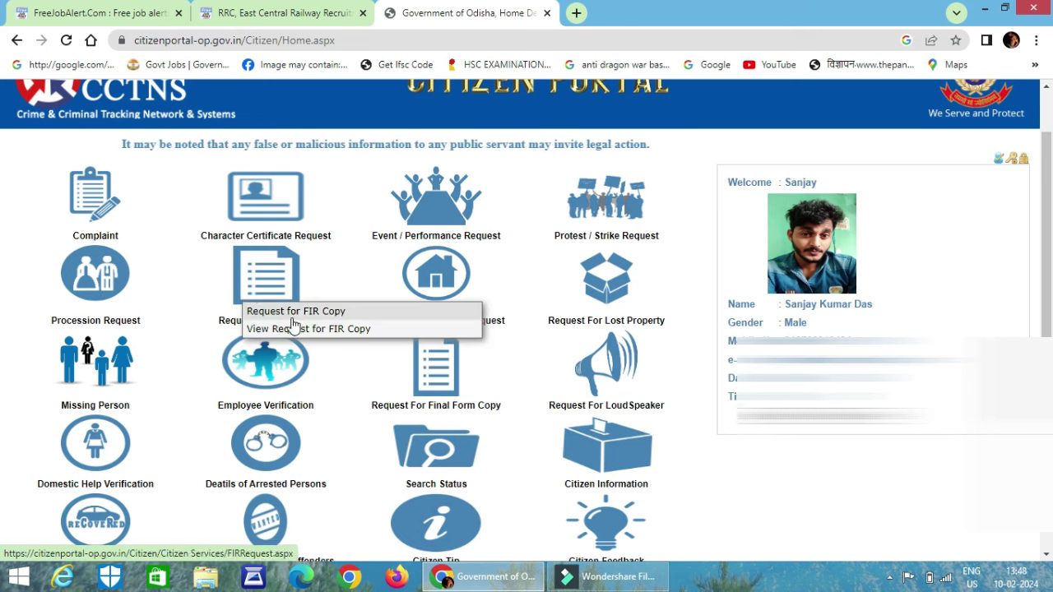
{"action": "left_click", "coordinate": [288, 280]}
{"action": "left_click", "coordinate": [124, 200]}
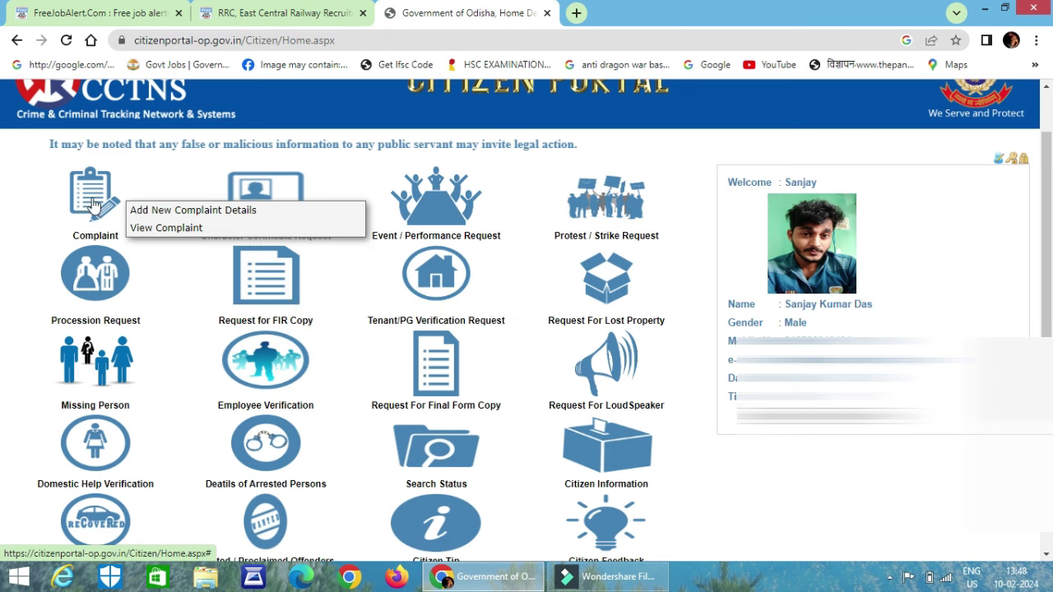
{"action": "left_click", "coordinate": [276, 296]}
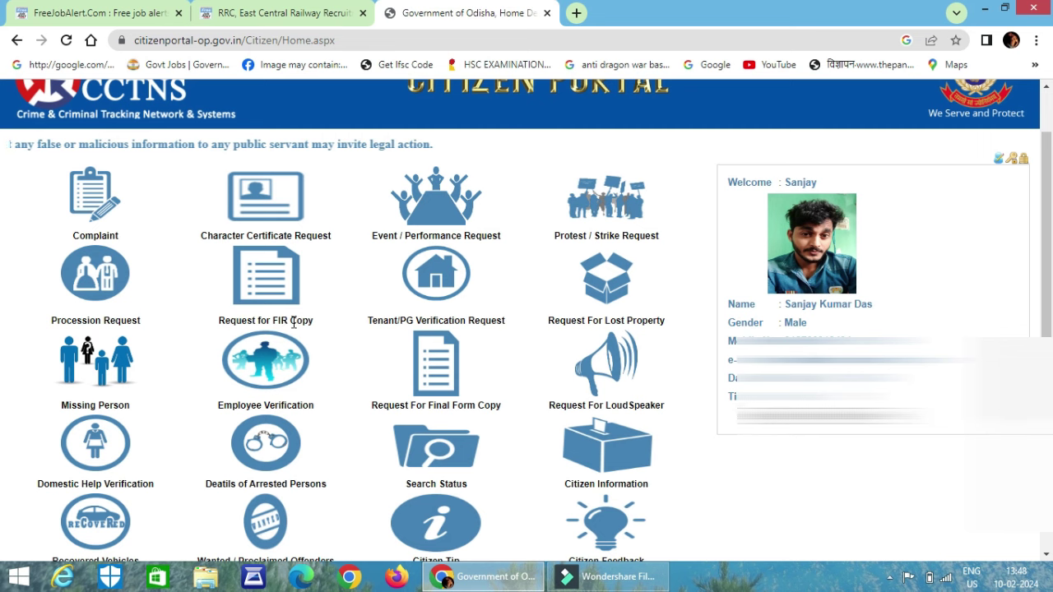
- Open the Add New Complaint Details form from the portal's Complaint service
{"action": "left_click", "coordinate": [94, 197]}
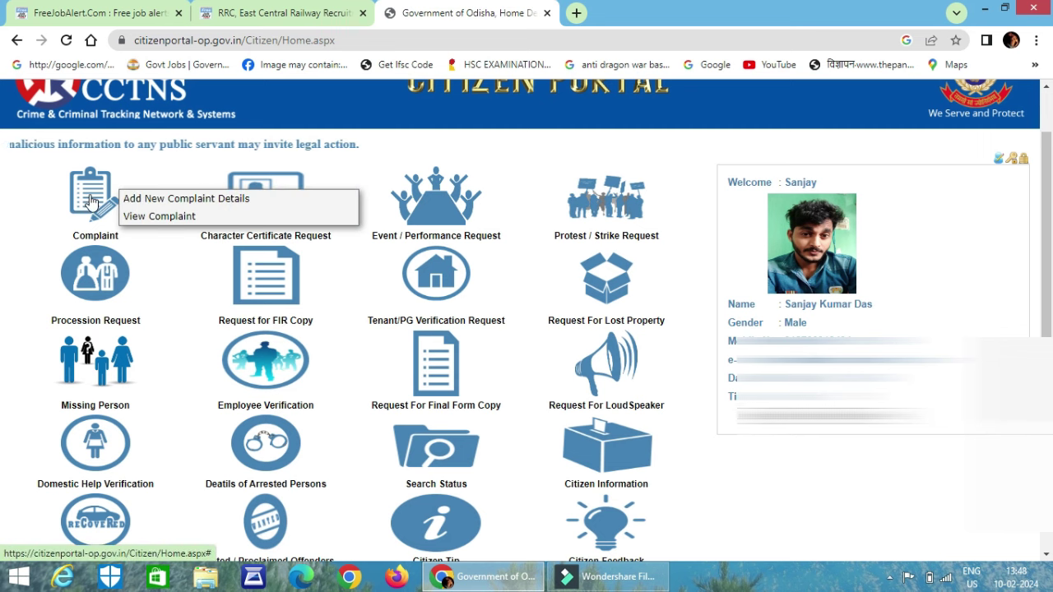
{"action": "left_click", "coordinate": [93, 200]}
{"action": "mouse_move", "coordinate": [87, 247]}
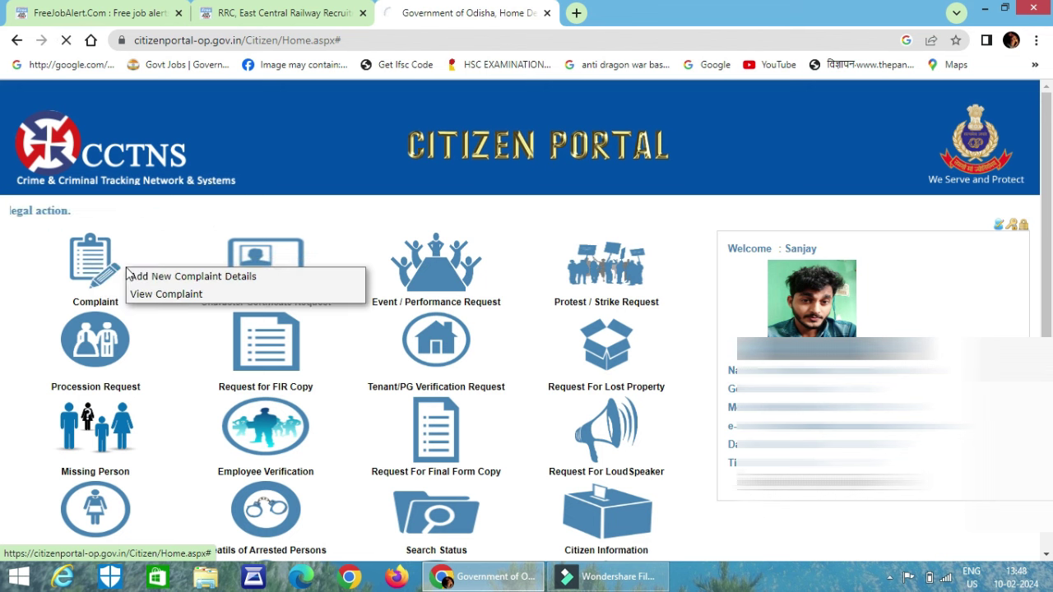
{"action": "left_click", "coordinate": [129, 274]}
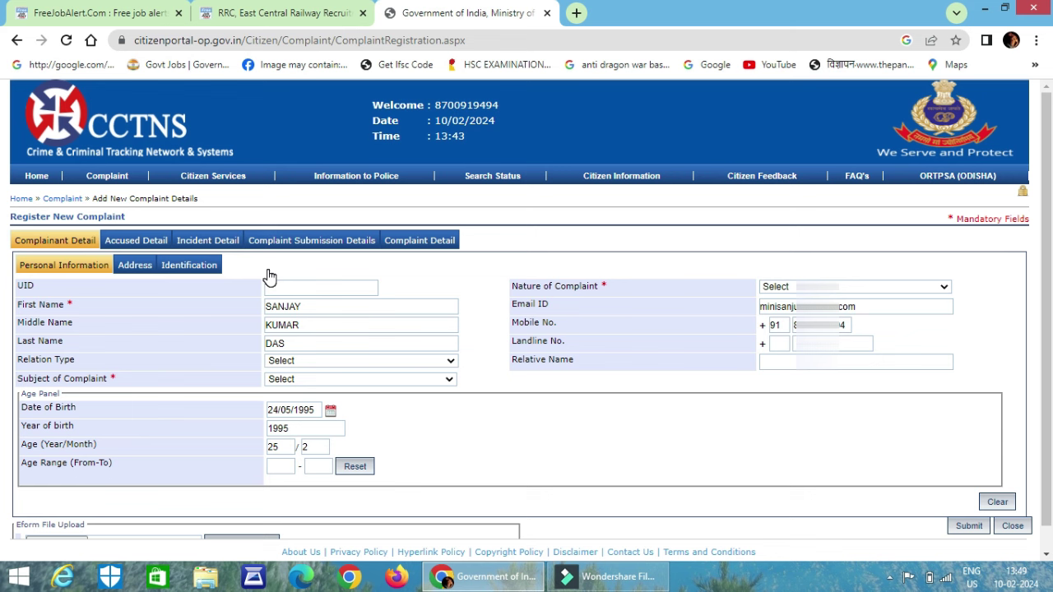
- Check the Accused Detail section, return to Complainant Detail and review the complainant's first, middle and last name fields
{"action": "left_click", "coordinate": [151, 242]}
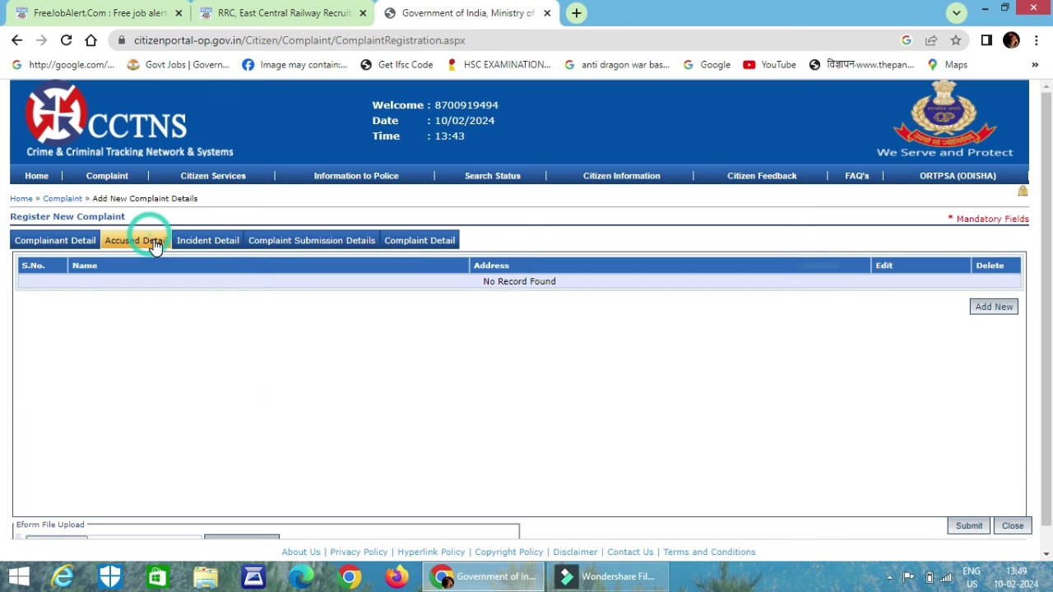
{"action": "left_click", "coordinate": [59, 242]}
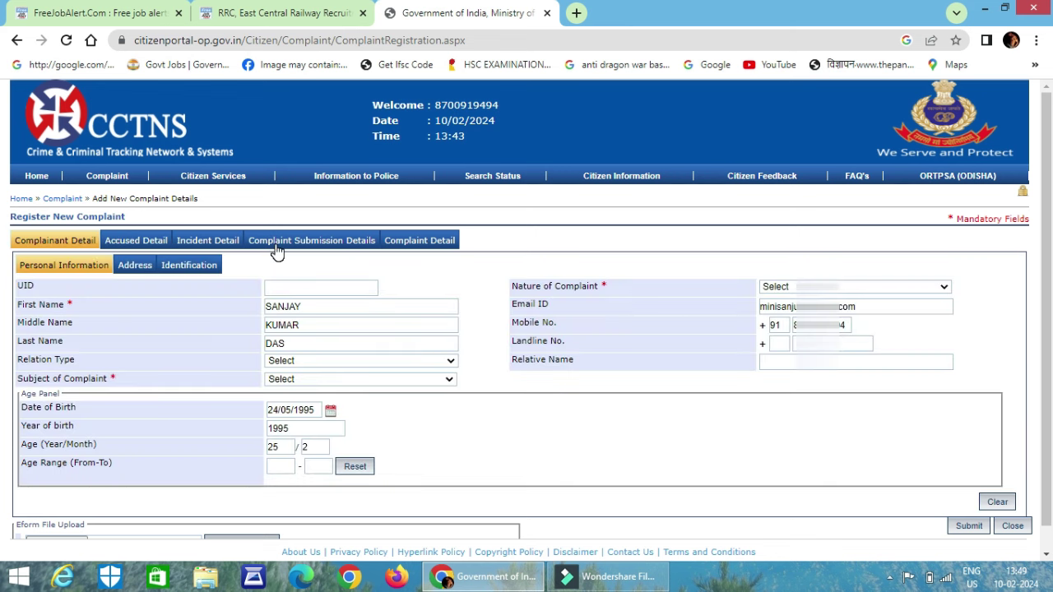
{"action": "scroll", "coordinate": [436, 255], "scroll_direction": "down", "scroll_amount": 1}
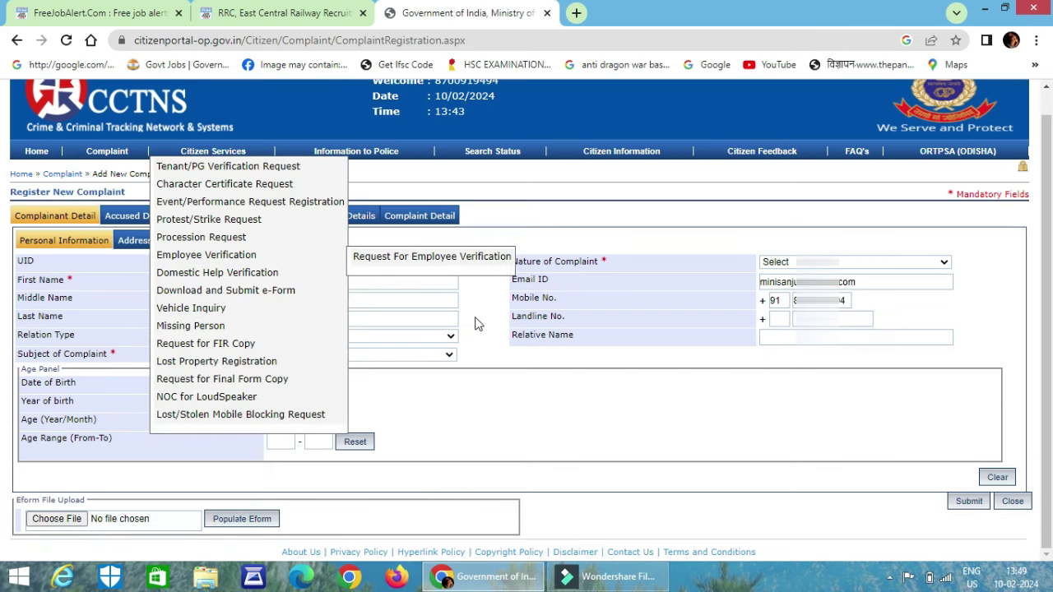
{"action": "left_click", "coordinate": [485, 393]}
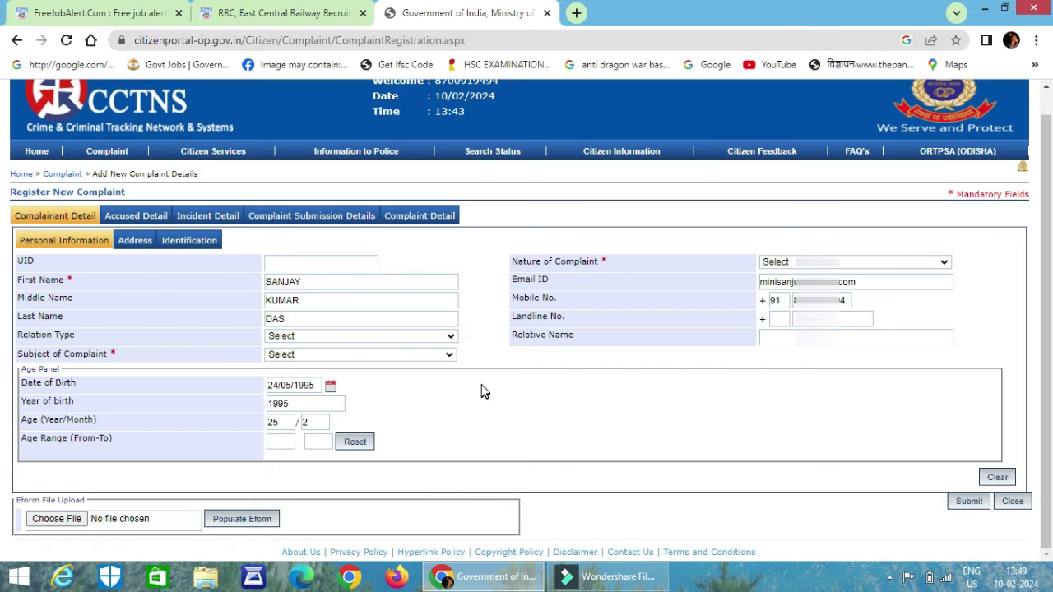
{"action": "left_click", "coordinate": [307, 285]}
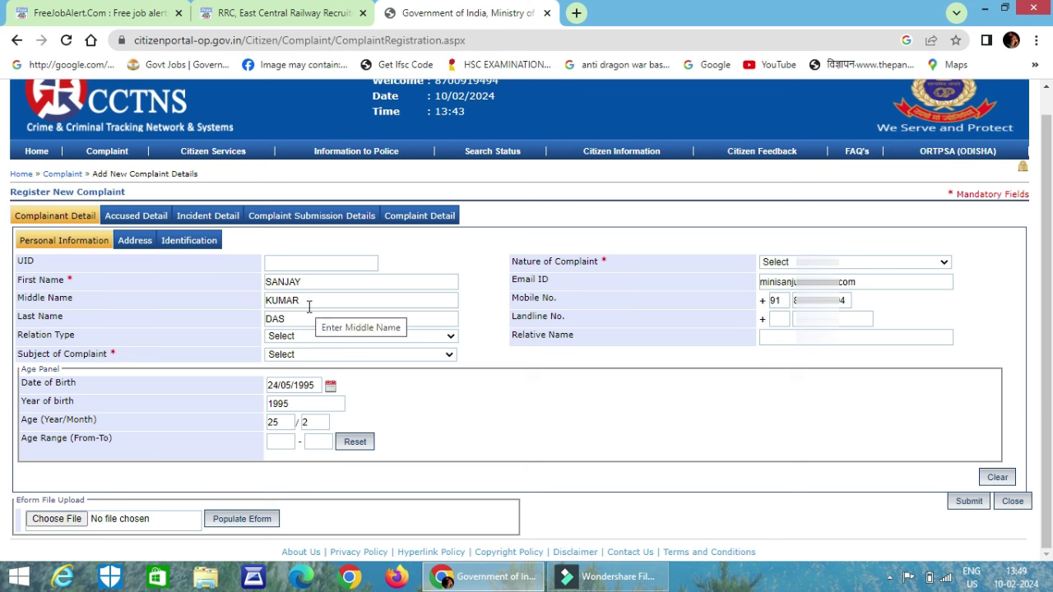
{"action": "left_click", "coordinate": [309, 306]}
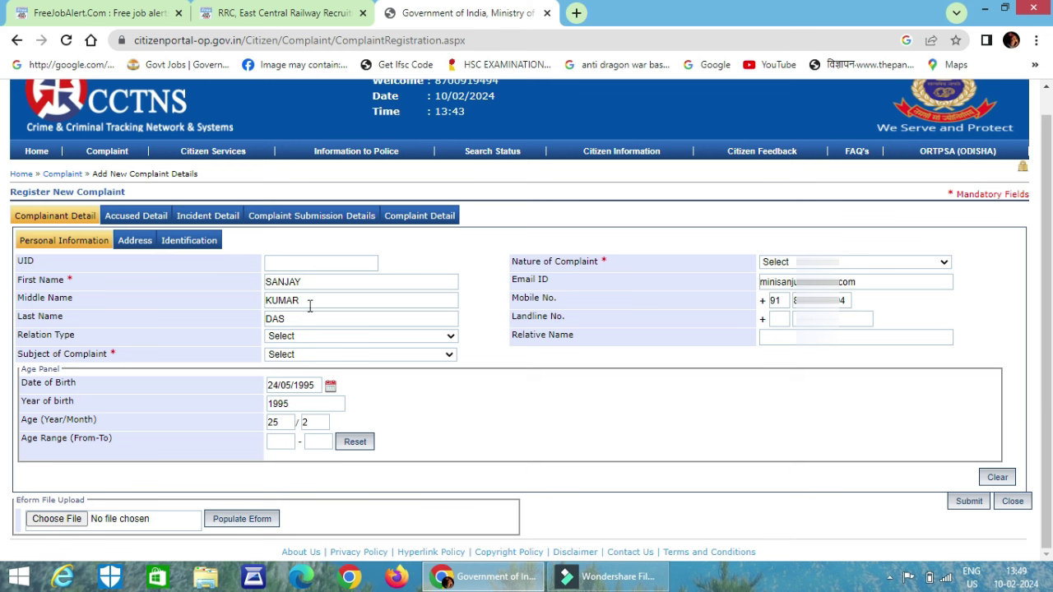
{"action": "left_click", "coordinate": [299, 323]}
- Set the complainant's relation type to Father, the subject of complaint to Others and the nature of complaint to CYBER CRIME
{"action": "left_click", "coordinate": [301, 337]}
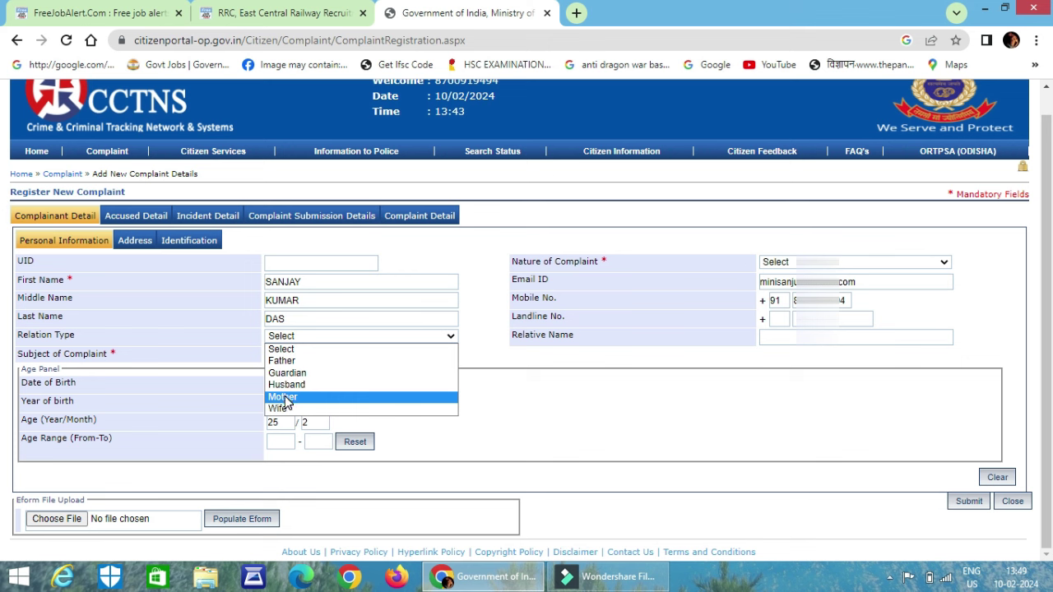
{"action": "left_click", "coordinate": [298, 360]}
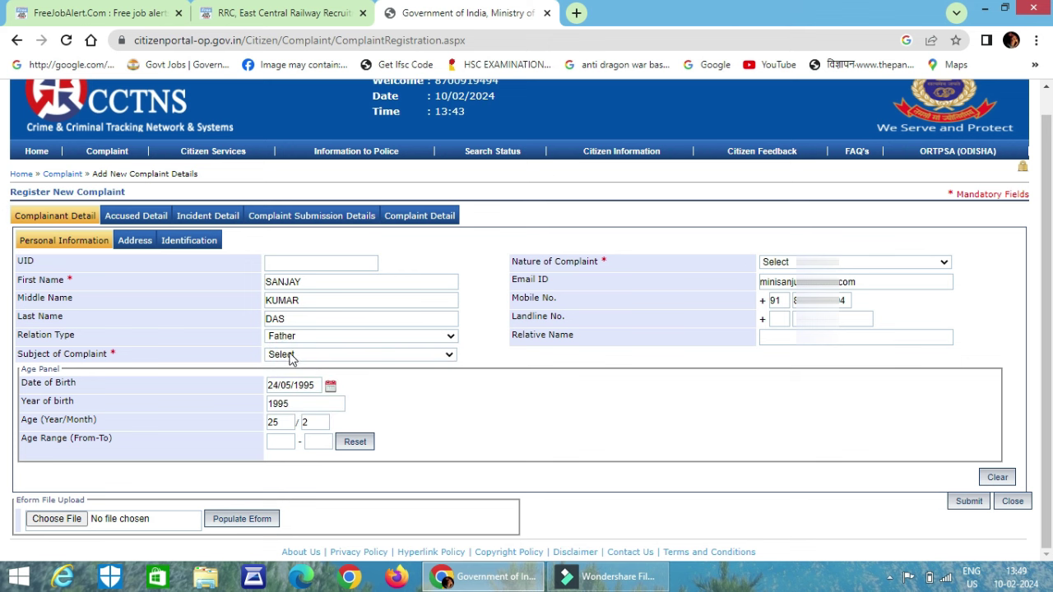
{"action": "left_click", "coordinate": [290, 362]}
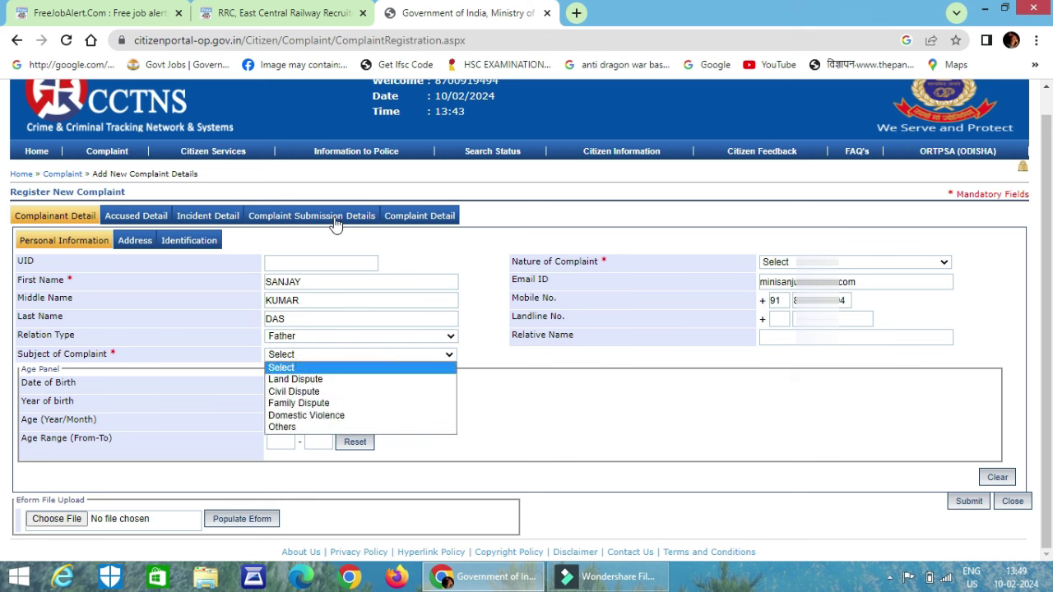
{"action": "mouse_move", "coordinate": [335, 184]}
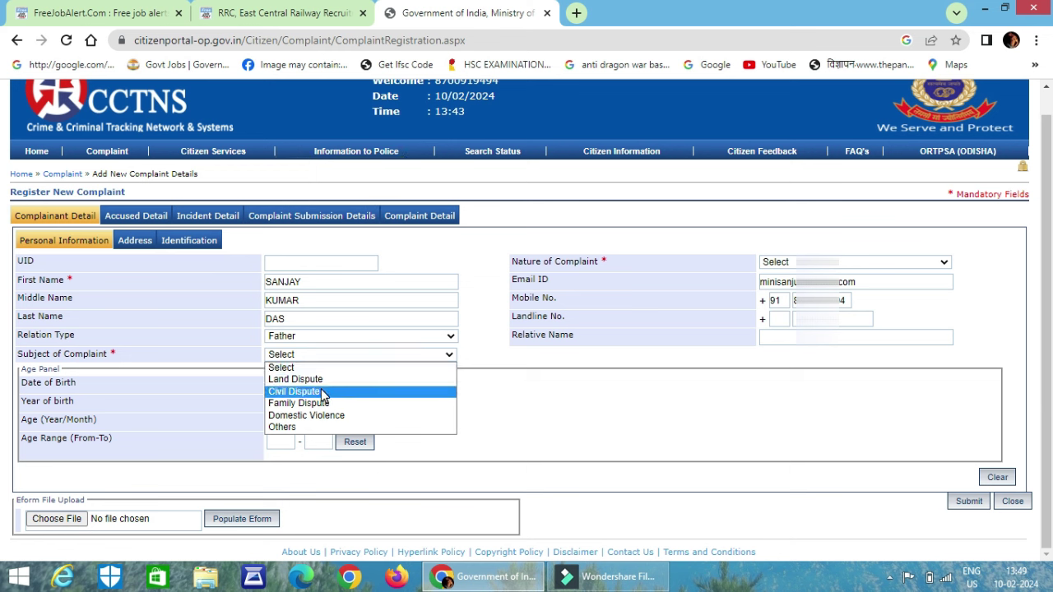
{"action": "left_click", "coordinate": [284, 428]}
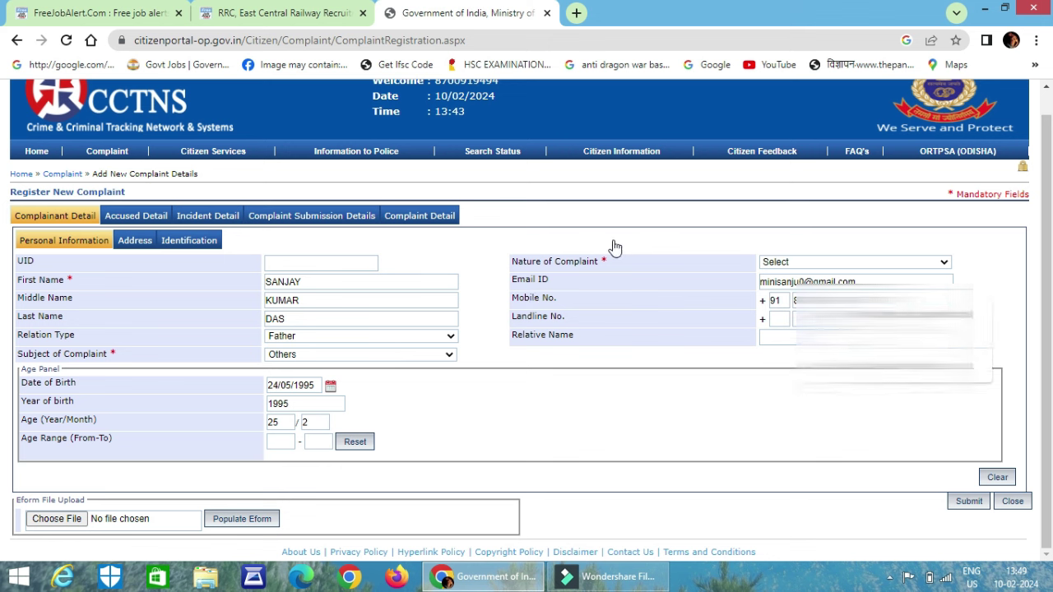
{"action": "left_click", "coordinate": [778, 265]}
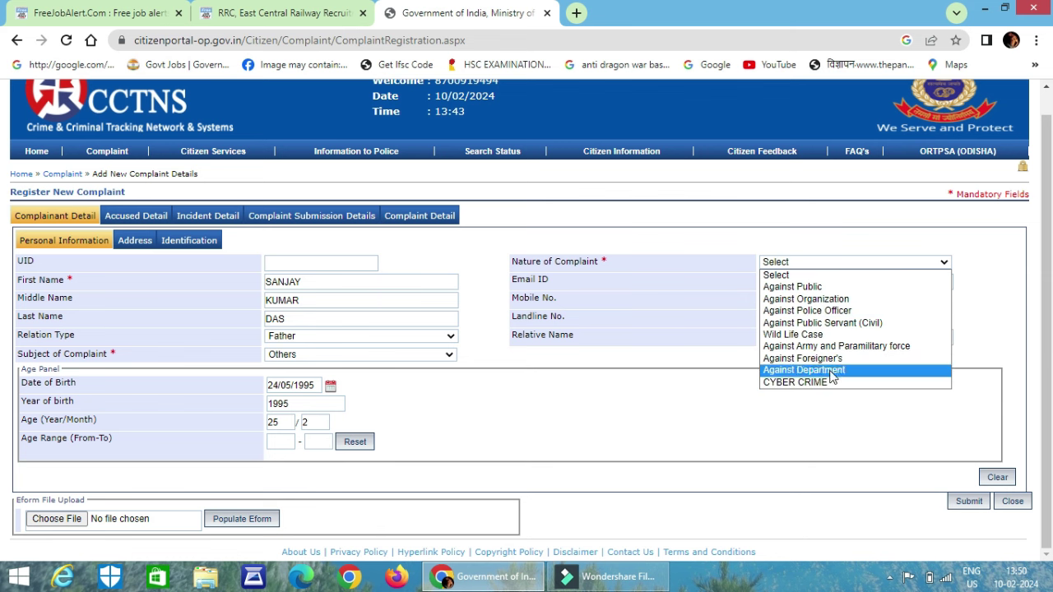
{"action": "key", "text": "Return"}
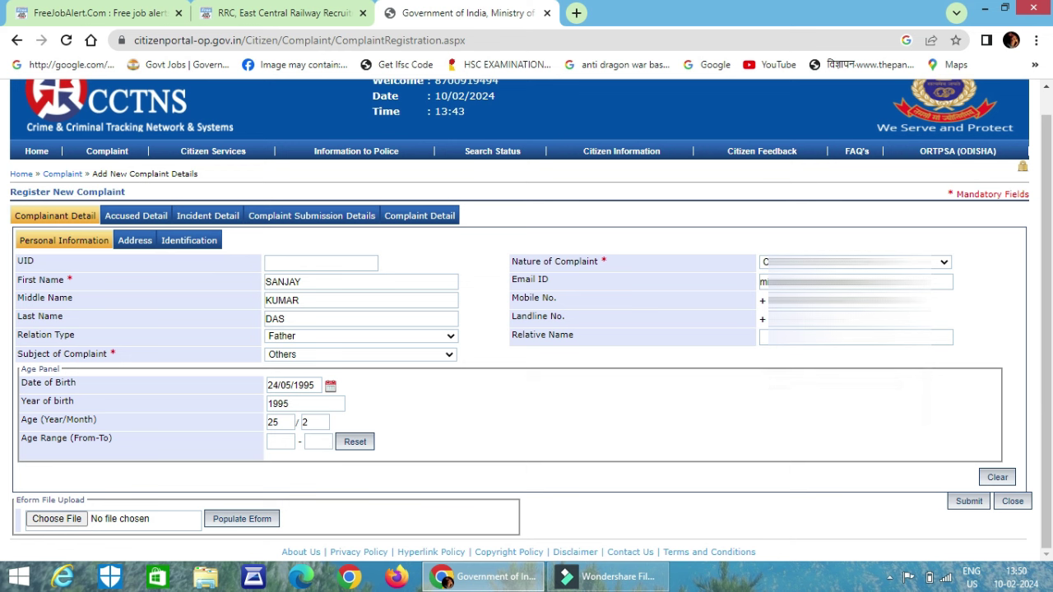
- Review the relation type, relative name and year of birth fields in the complainant's personal information
{"action": "left_click", "coordinate": [310, 339]}
{"action": "left_click", "coordinate": [309, 339]}
{"action": "left_click", "coordinate": [335, 335]}
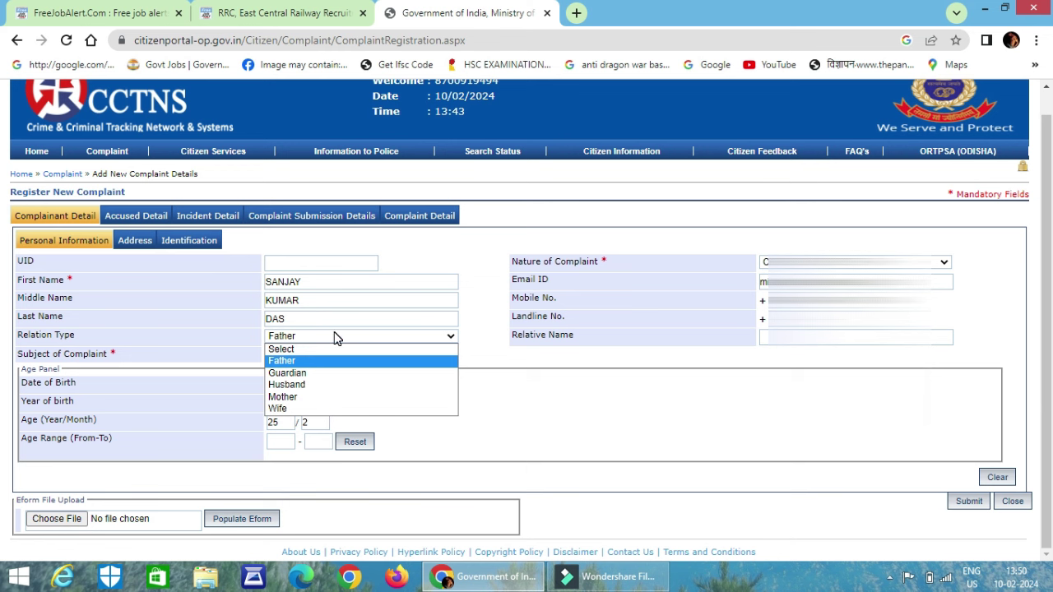
{"action": "left_click", "coordinate": [722, 334]}
{"action": "left_click", "coordinate": [718, 346]}
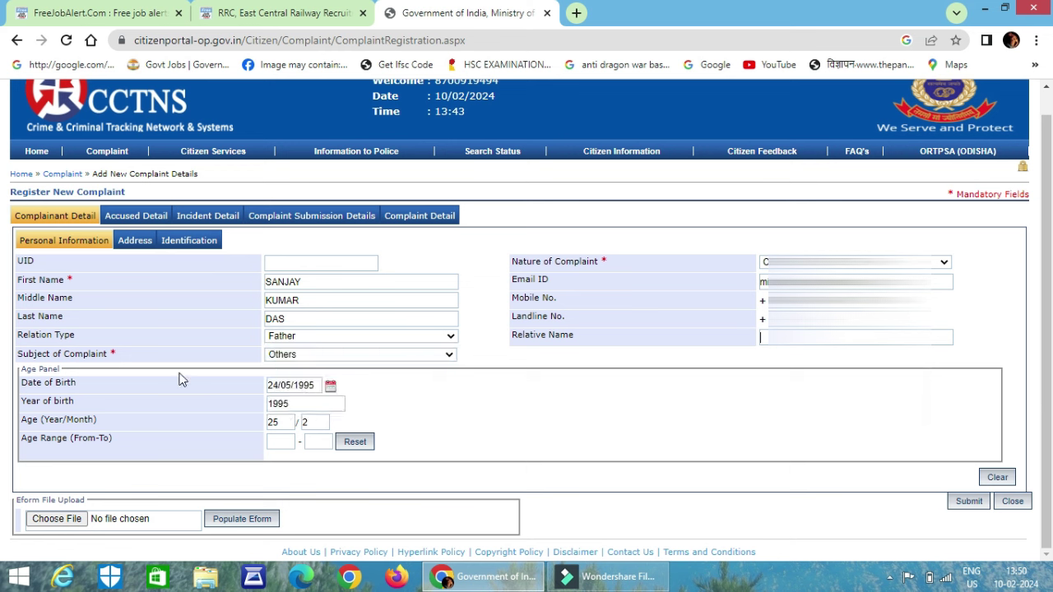
{"action": "left_click", "coordinate": [306, 407]}
{"action": "left_click", "coordinate": [47, 215]}
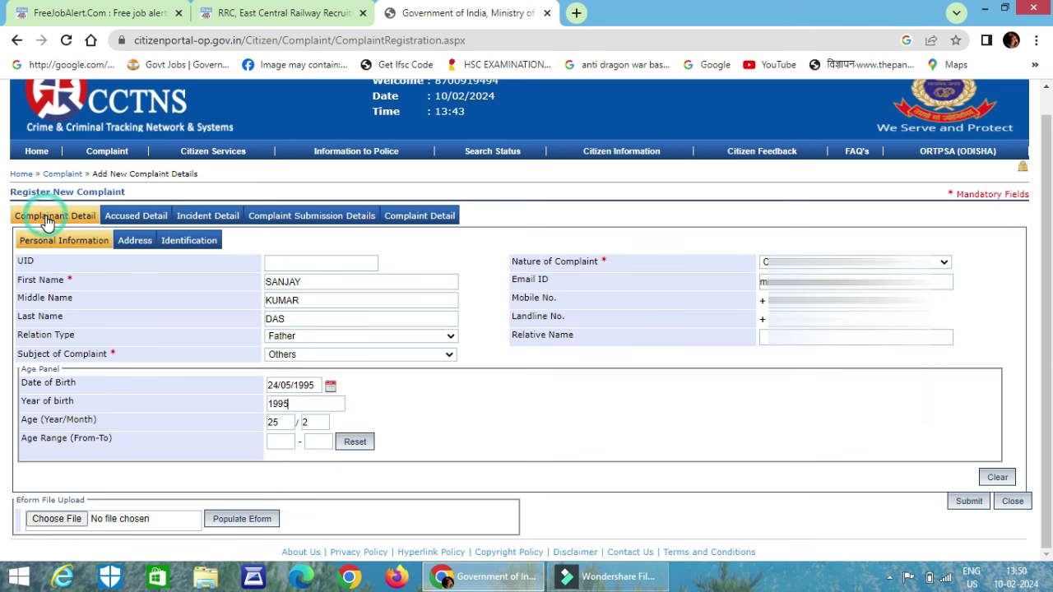
- Open the entry form for a new accused person in Accused Detail, view its fields and close it without saving
{"action": "left_click", "coordinate": [144, 216]}
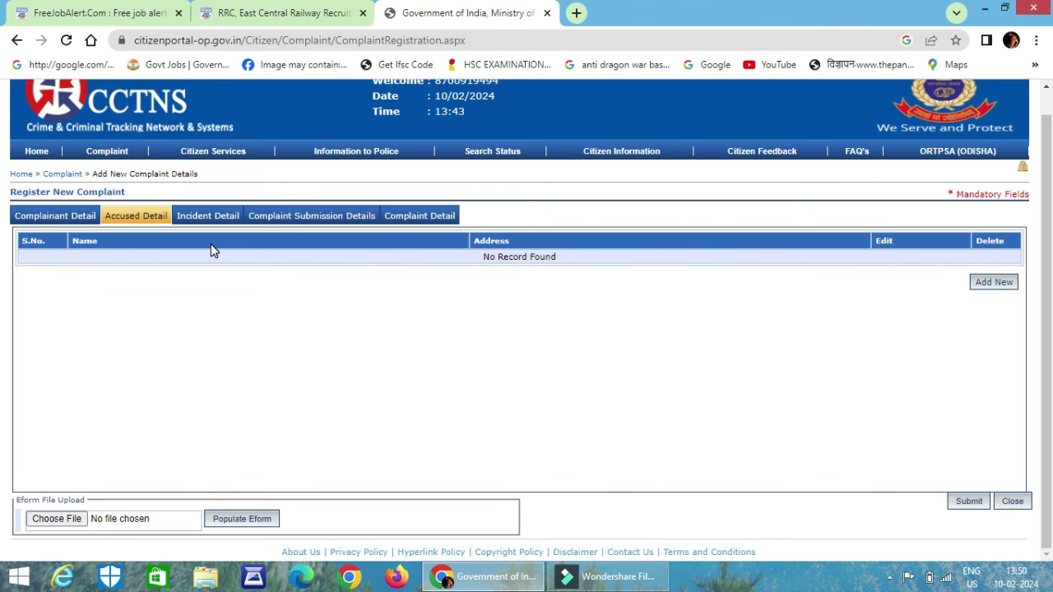
{"action": "left_click", "coordinate": [996, 288]}
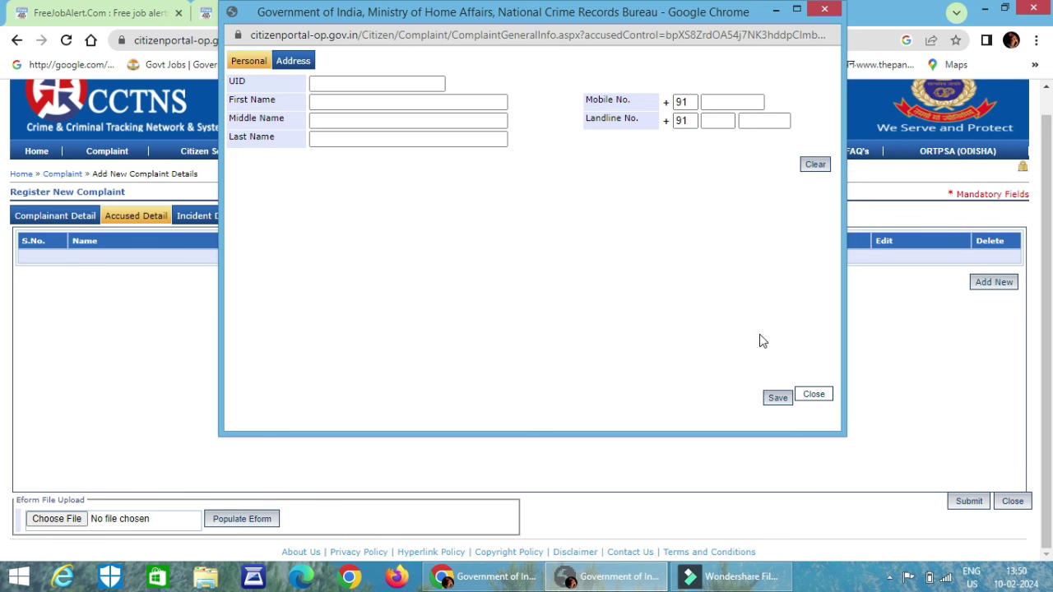
{"action": "left_click", "coordinate": [827, 10]}
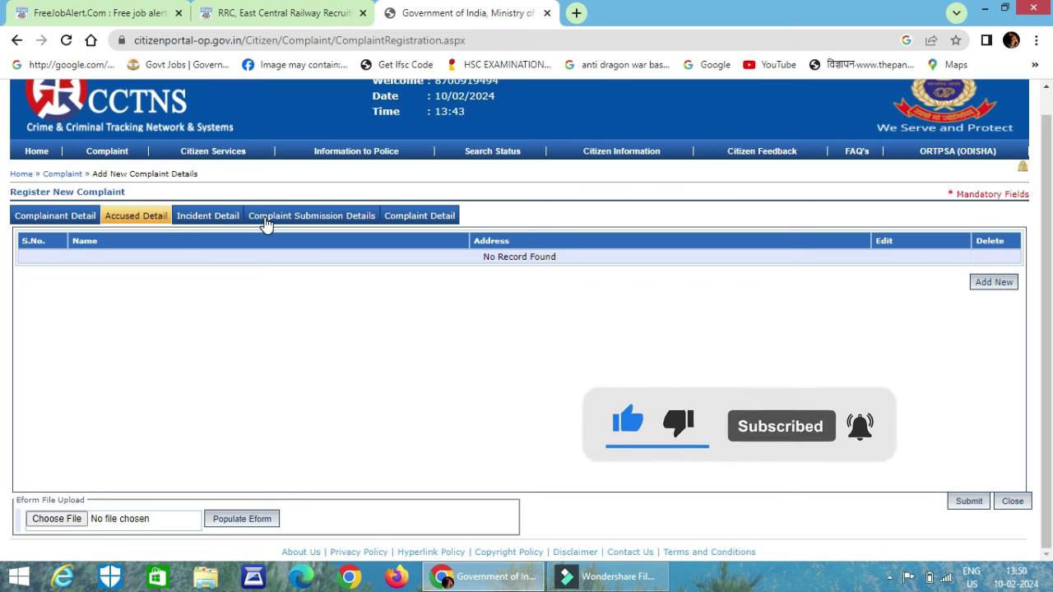
- Open Incident Detail and enter JAITHILI as the place of incident
{"action": "left_click", "coordinate": [210, 218]}
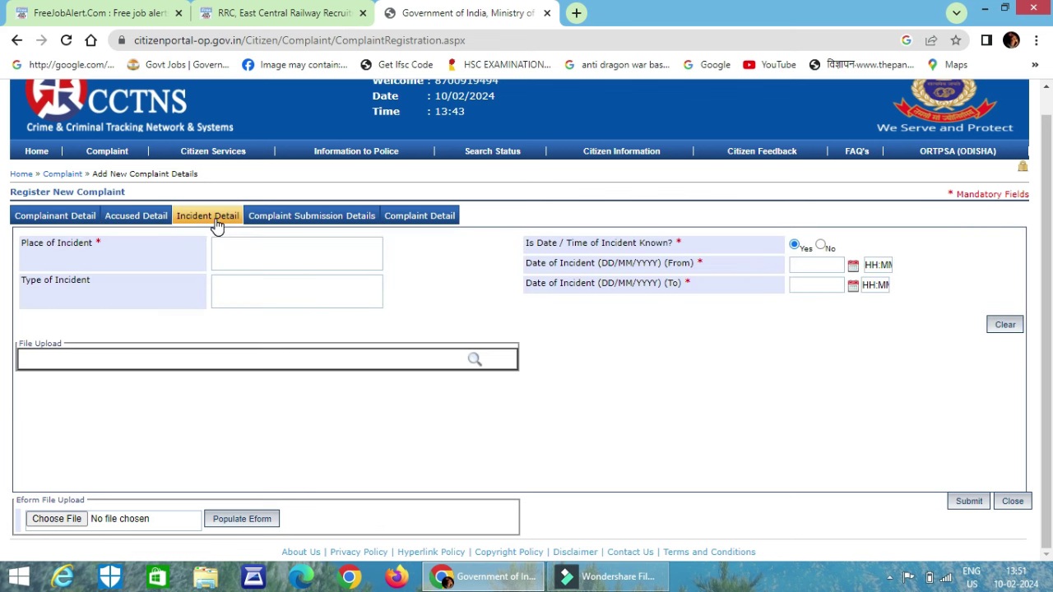
{"action": "left_click", "coordinate": [240, 259]}
{"action": "left_click", "coordinate": [248, 256]}
{"action": "left_click", "coordinate": [322, 255]}
{"action": "type", "text": "JAITHILI"}
- In Complaint Submission Details, set the district to BALASORE and view the available police stations without choosing one
{"action": "left_click", "coordinate": [329, 221]}
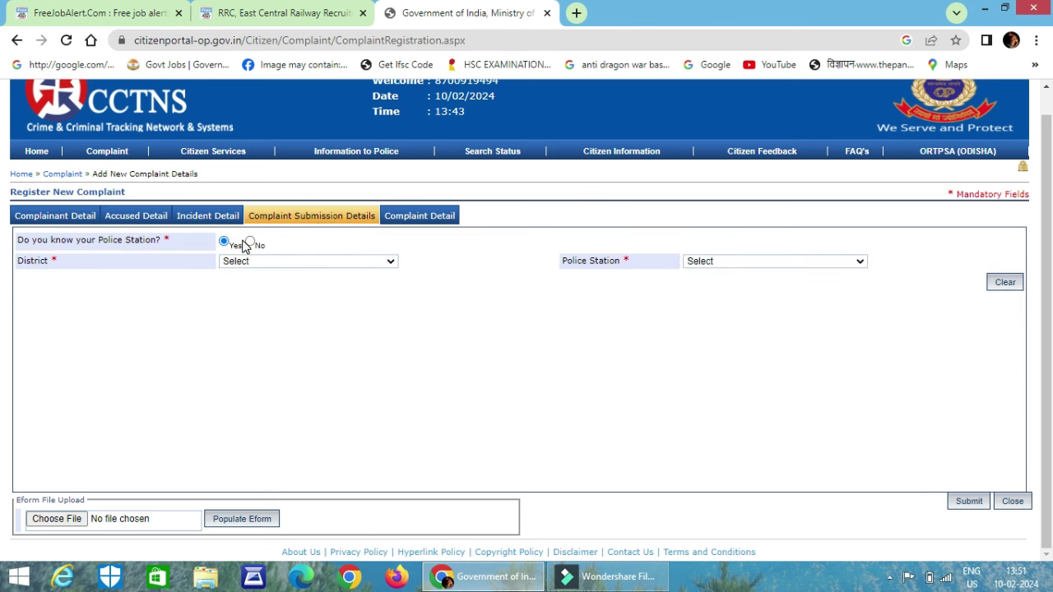
{"action": "left_click", "coordinate": [260, 261]}
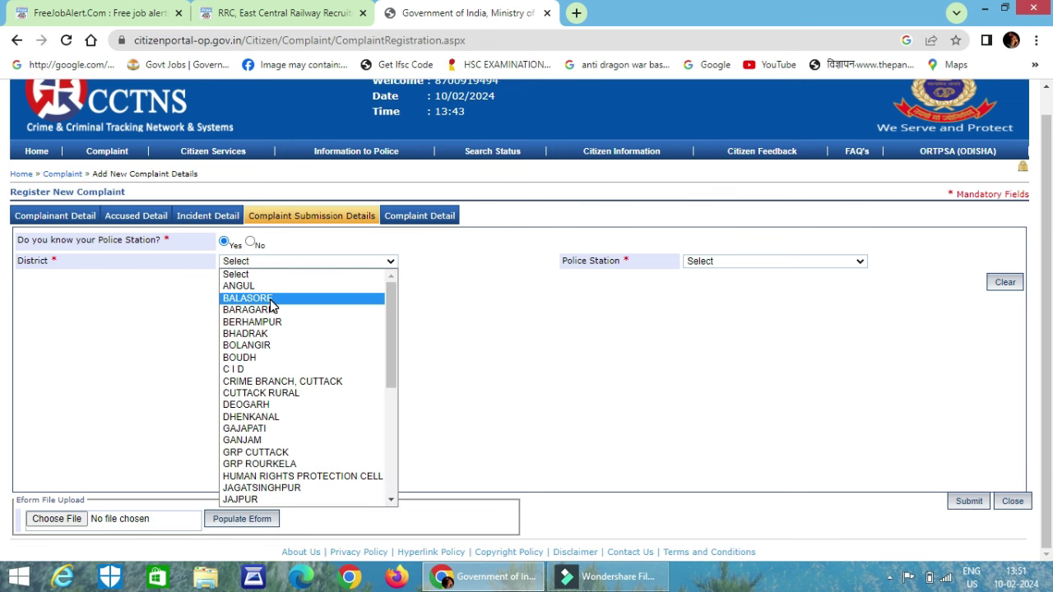
{"action": "left_click", "coordinate": [247, 298]}
{"action": "left_click", "coordinate": [726, 263]}
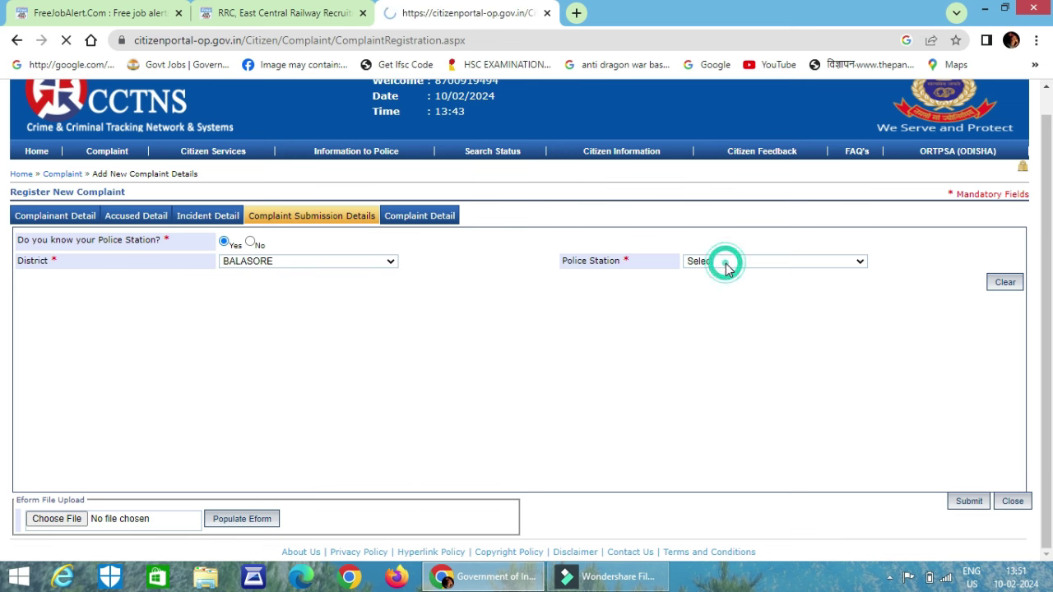
{"action": "left_click", "coordinate": [709, 288]}
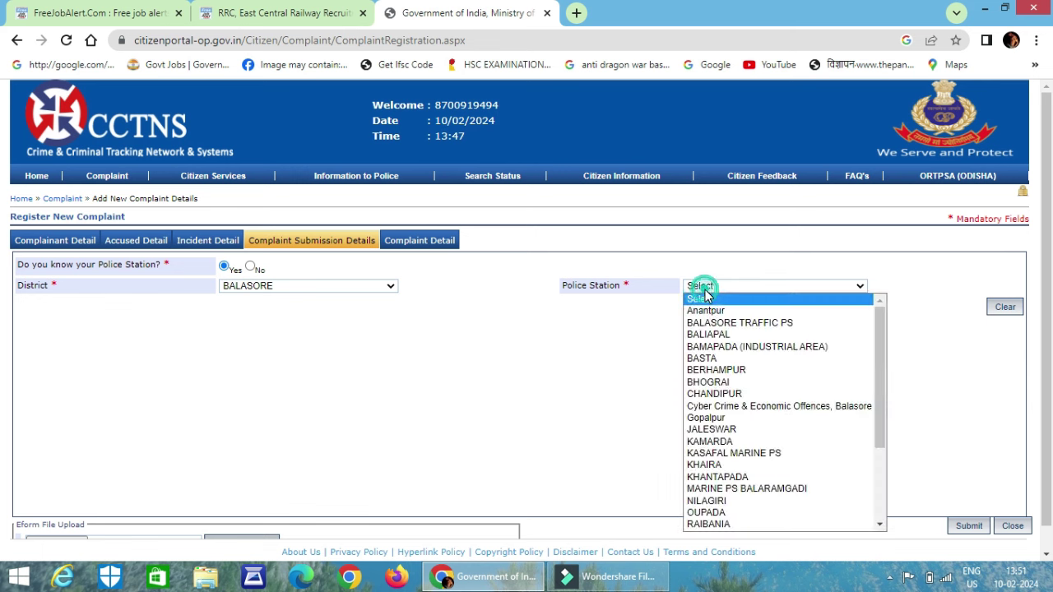
{"action": "scroll", "coordinate": [747, 453], "scroll_direction": "down", "scroll_amount": 3}
{"action": "left_click", "coordinate": [458, 348]}
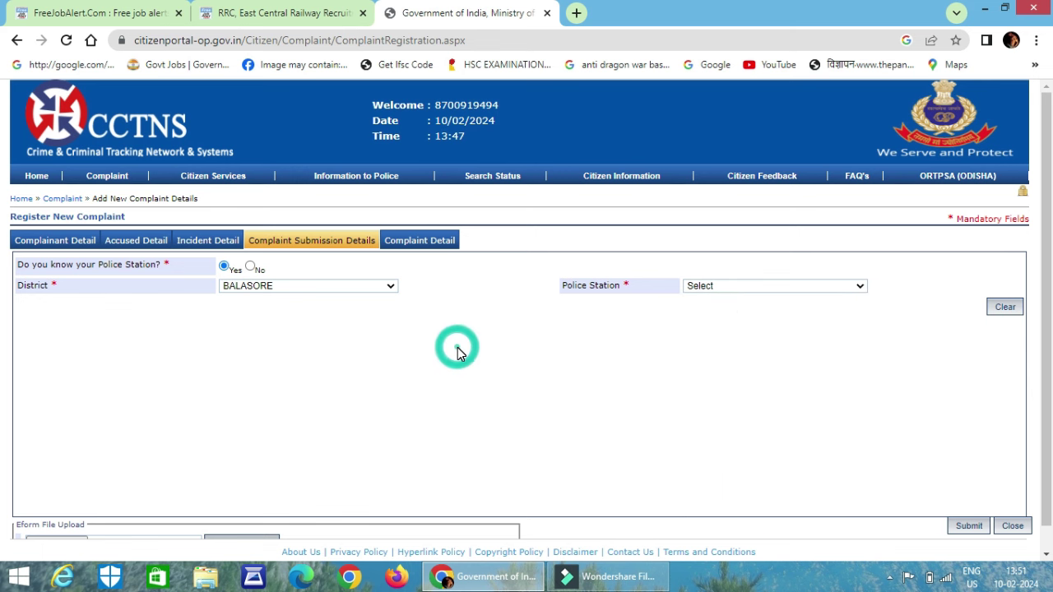
- Open Complaint Detail and enter MU L as the complaint description
{"action": "left_click", "coordinate": [420, 243]}
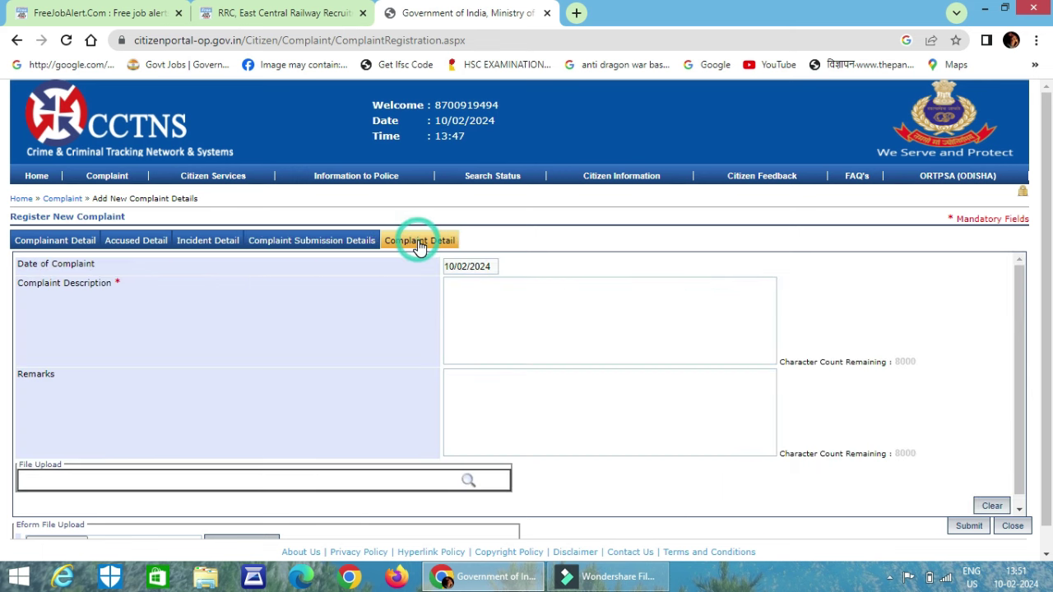
{"action": "left_click", "coordinate": [484, 303]}
{"action": "type", "text": "MU L"}
{"action": "scroll", "coordinate": [491, 333], "scroll_direction": "down", "scroll_amount": 3}
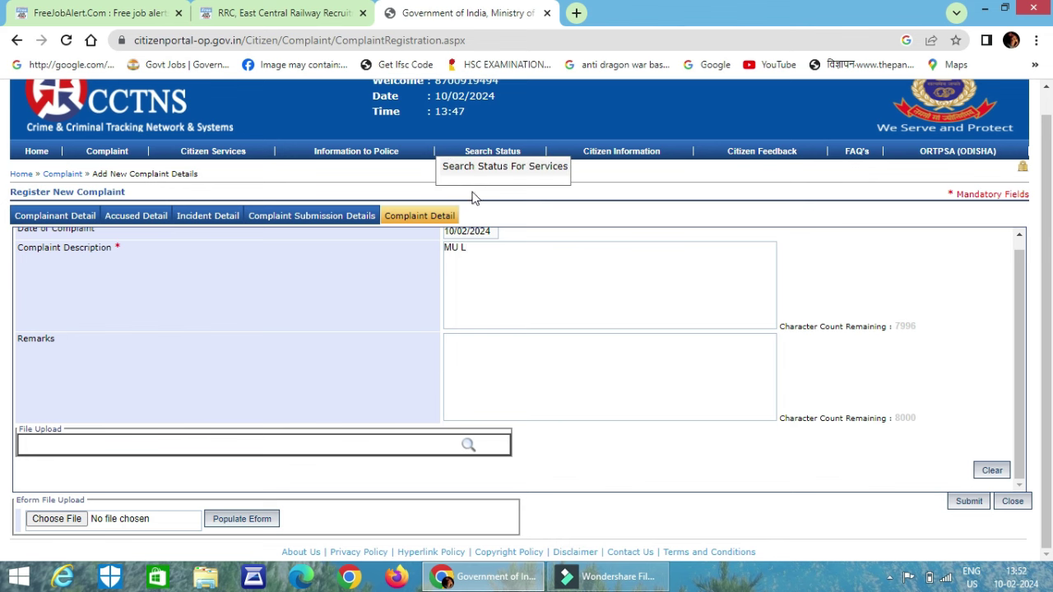
{"action": "scroll", "coordinate": [311, 265], "scroll_direction": "up", "scroll_amount": 1}
{"action": "scroll", "coordinate": [309, 267], "scroll_direction": "down", "scroll_amount": 1}
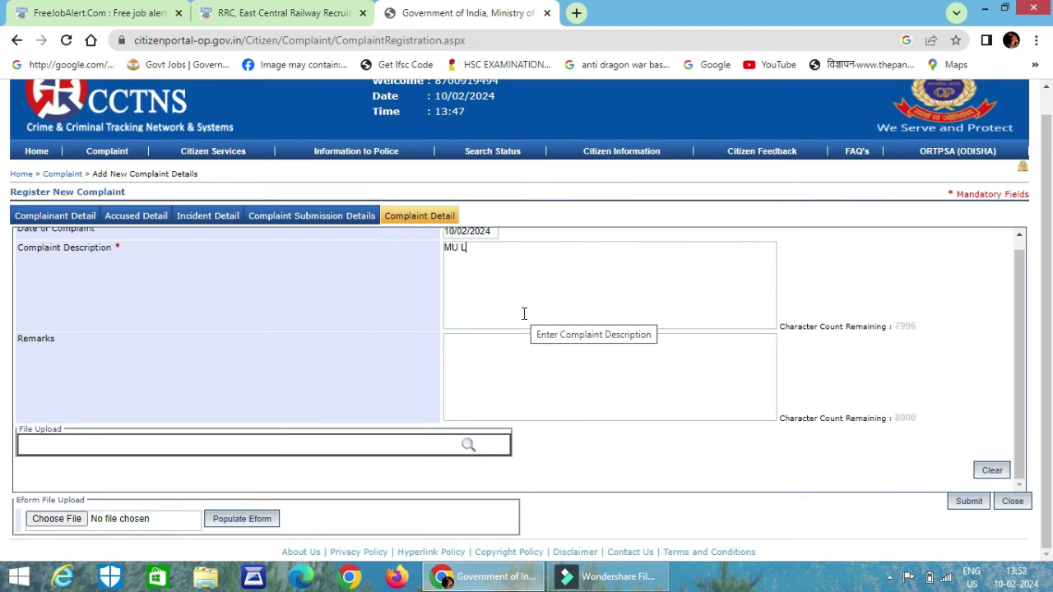
{"action": "left_click", "coordinate": [582, 284]}
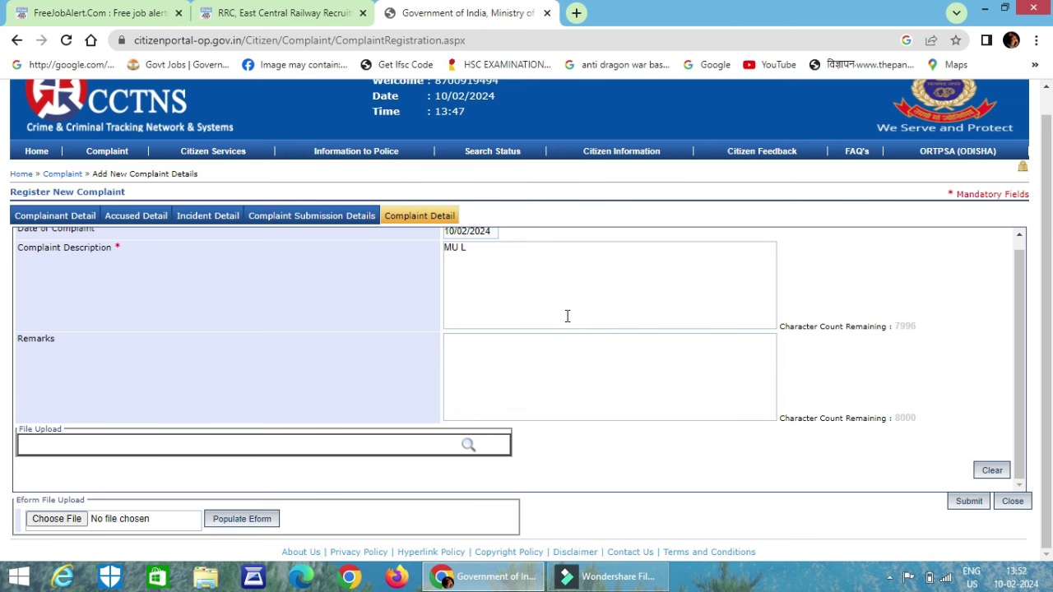
- Open the file picker for the Eform file upload and close it without choosing a file
{"action": "scroll", "coordinate": [566, 316], "scroll_direction": "up", "scroll_amount": 3}
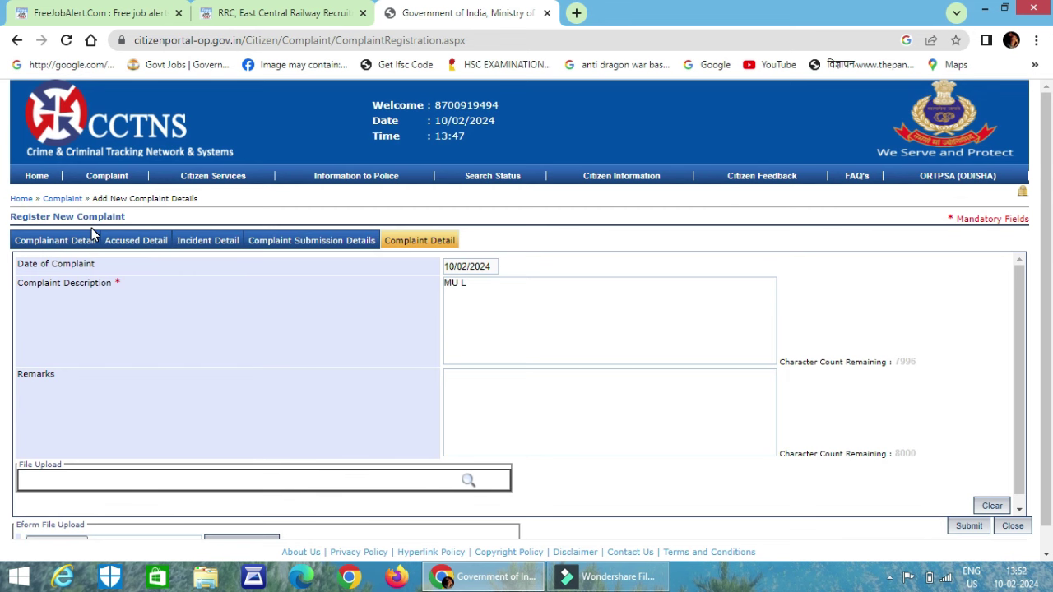
{"action": "scroll", "coordinate": [102, 237], "scroll_direction": "down", "scroll_amount": 1}
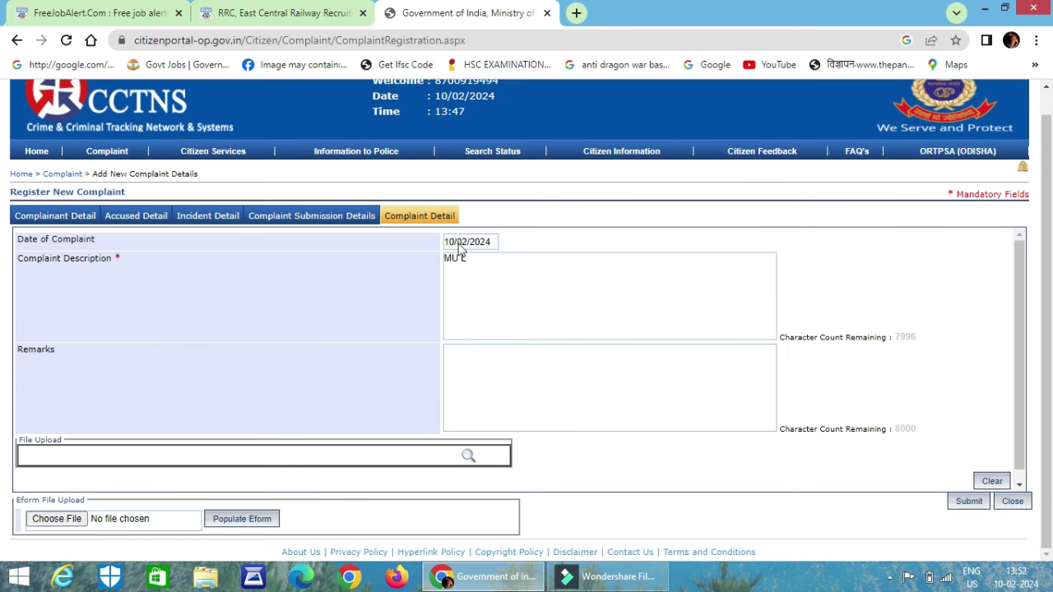
{"action": "left_click", "coordinate": [62, 521]}
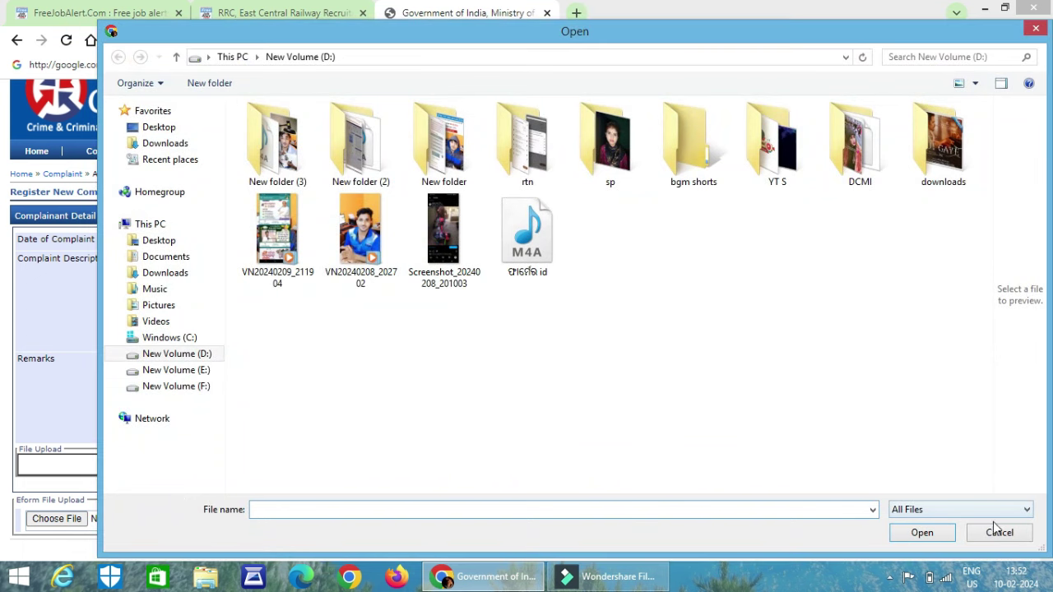
{"action": "left_click", "coordinate": [998, 532]}
- Fill in the complaint's file upload form with type Photograph, sub type Front View and description SECTRR, and close it without uploading
{"action": "scroll", "coordinate": [252, 442], "scroll_direction": "down", "scroll_amount": 1}
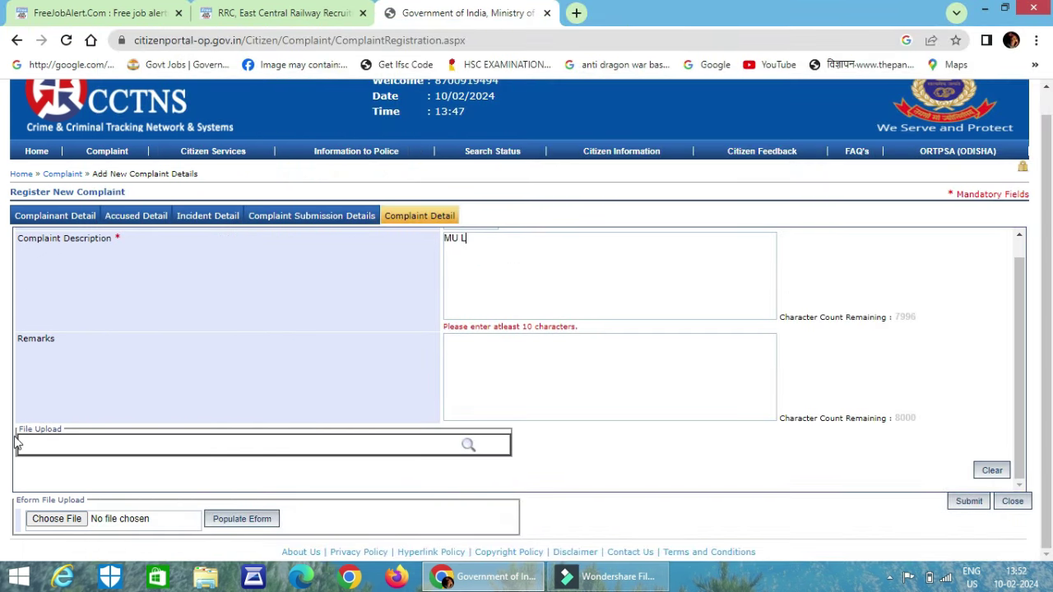
{"action": "left_click", "coordinate": [466, 445]}
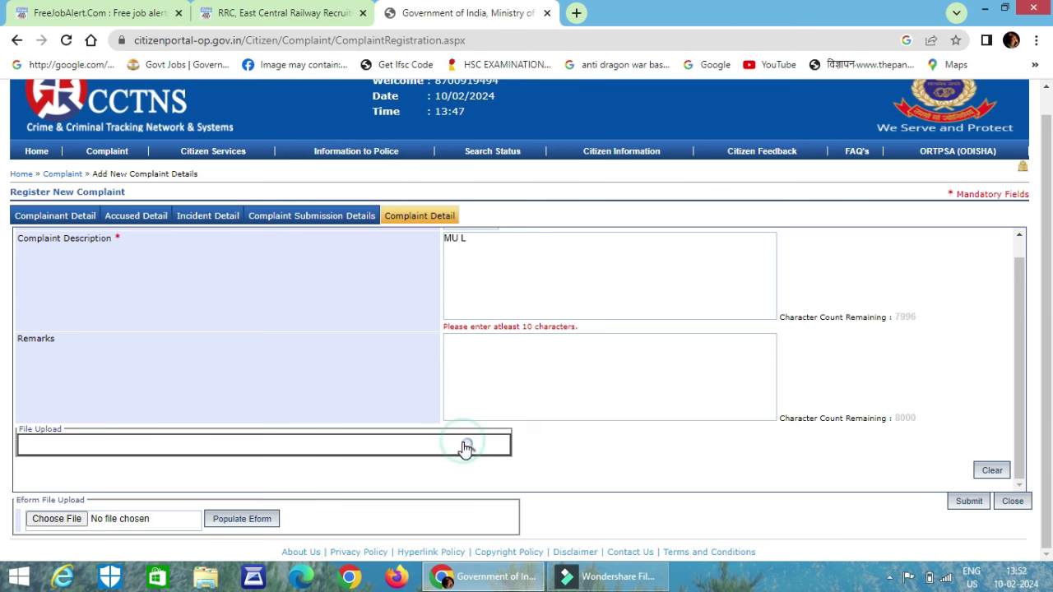
{"action": "left_click", "coordinate": [453, 442]}
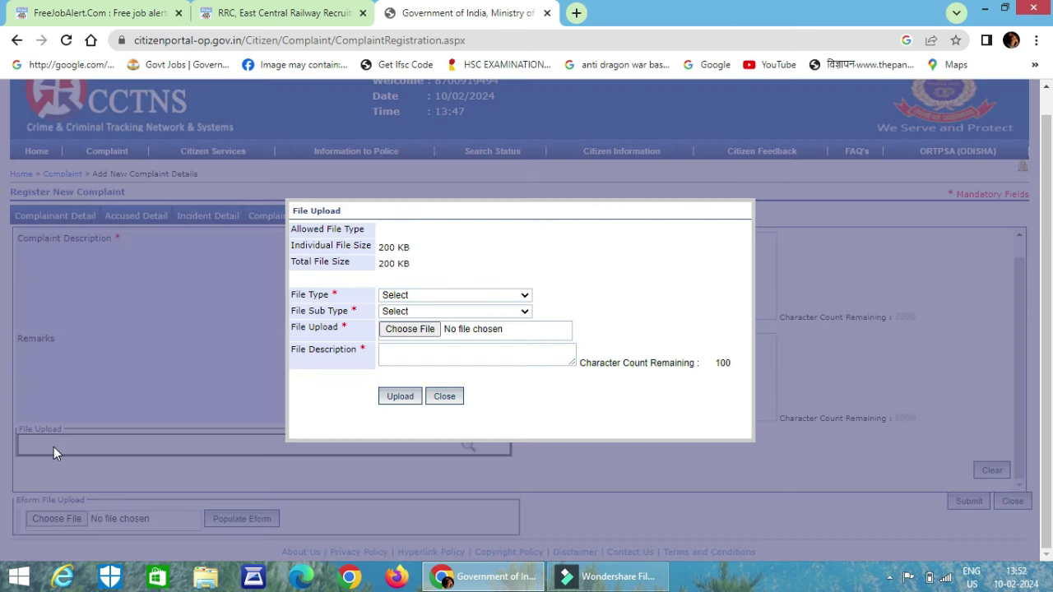
{"action": "left_click", "coordinate": [413, 296]}
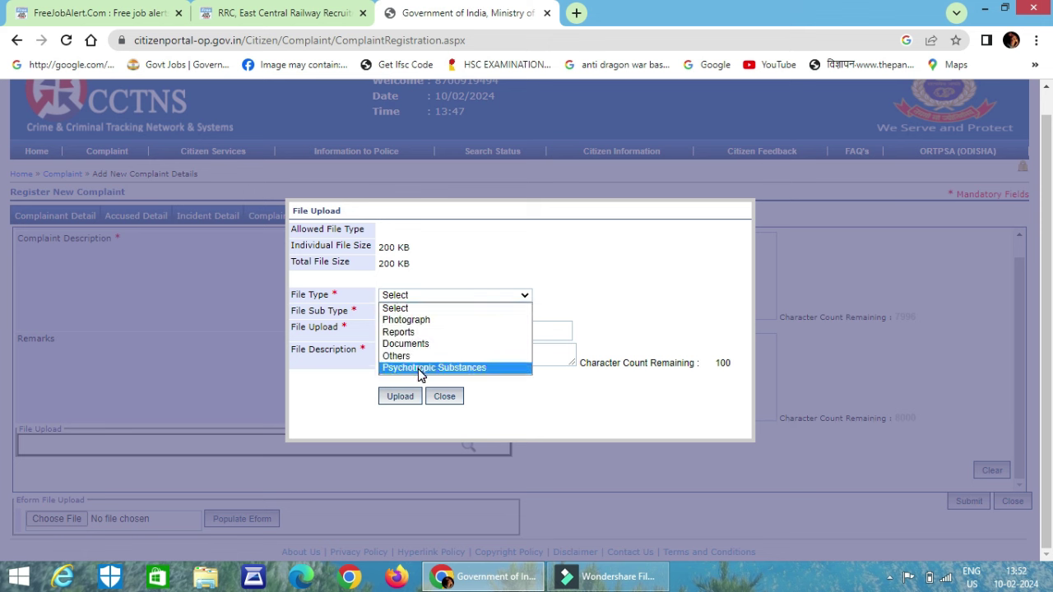
{"action": "left_click", "coordinate": [427, 320]}
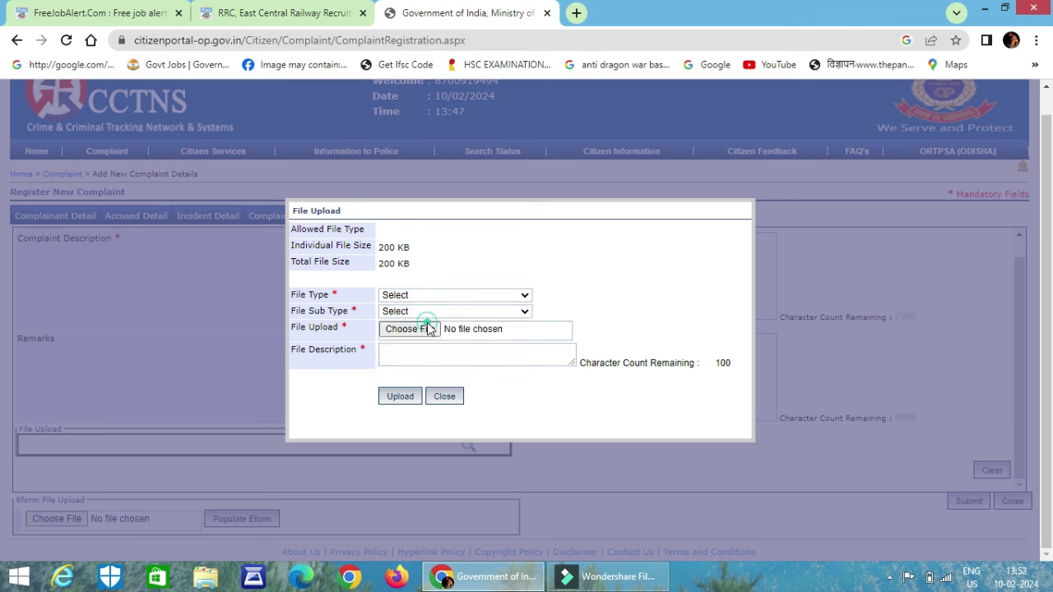
{"action": "left_click", "coordinate": [430, 314]}
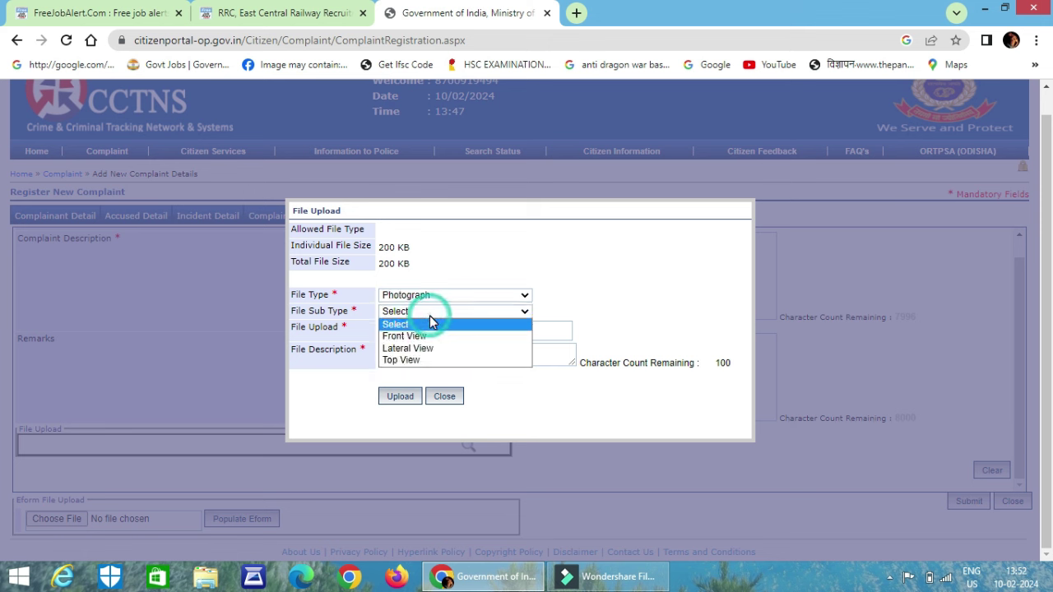
{"action": "left_click", "coordinate": [424, 336]}
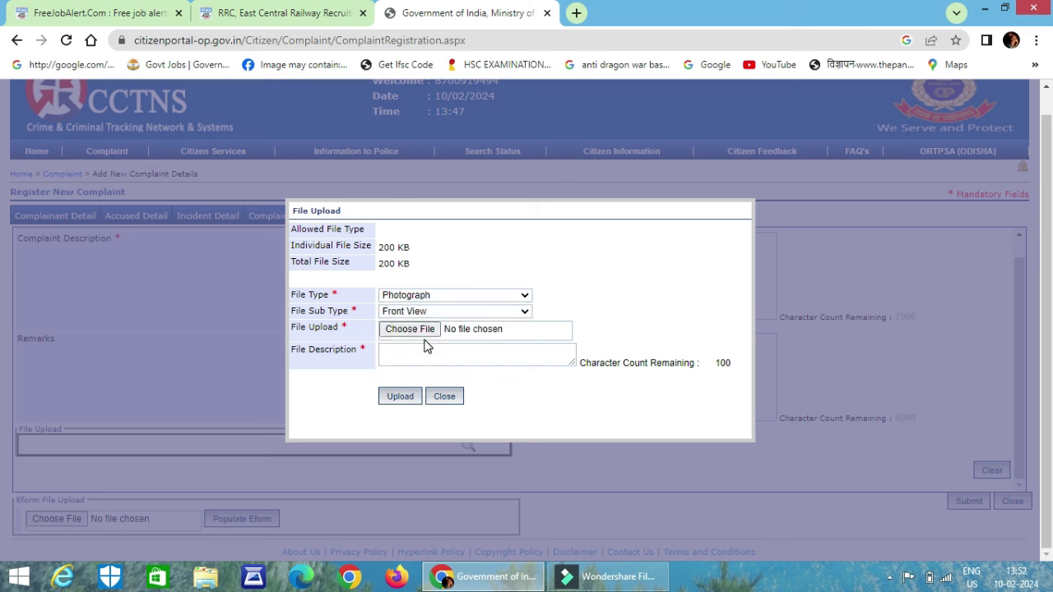
{"action": "left_click", "coordinate": [414, 355]}
{"action": "type", "text": "SECTRR"}
{"action": "left_click", "coordinate": [558, 405]}
{"action": "left_click", "coordinate": [448, 402]}
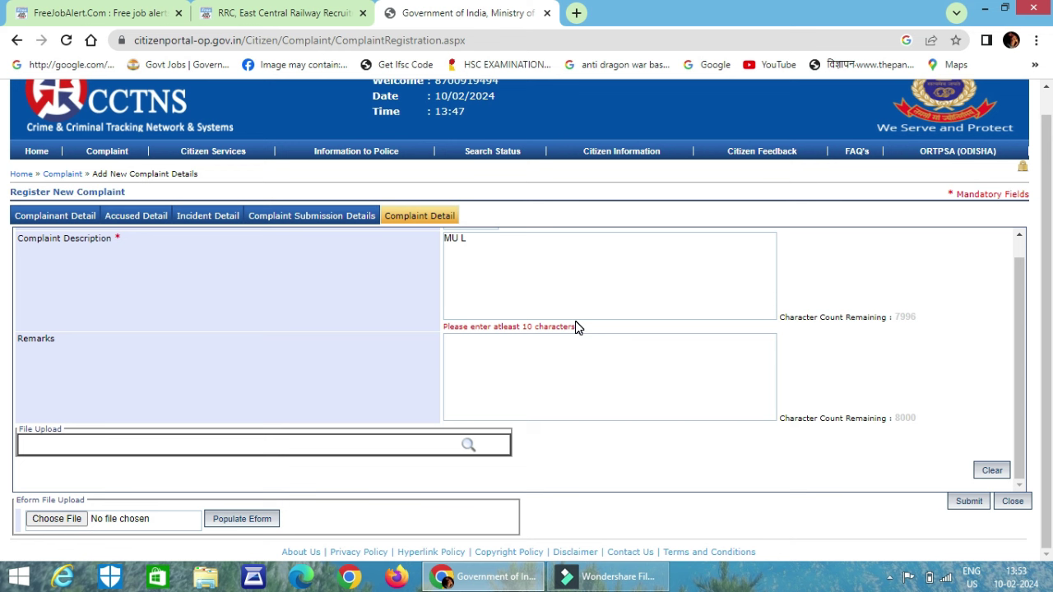
{"action": "scroll", "coordinate": [575, 322], "scroll_direction": "up", "scroll_amount": 1}
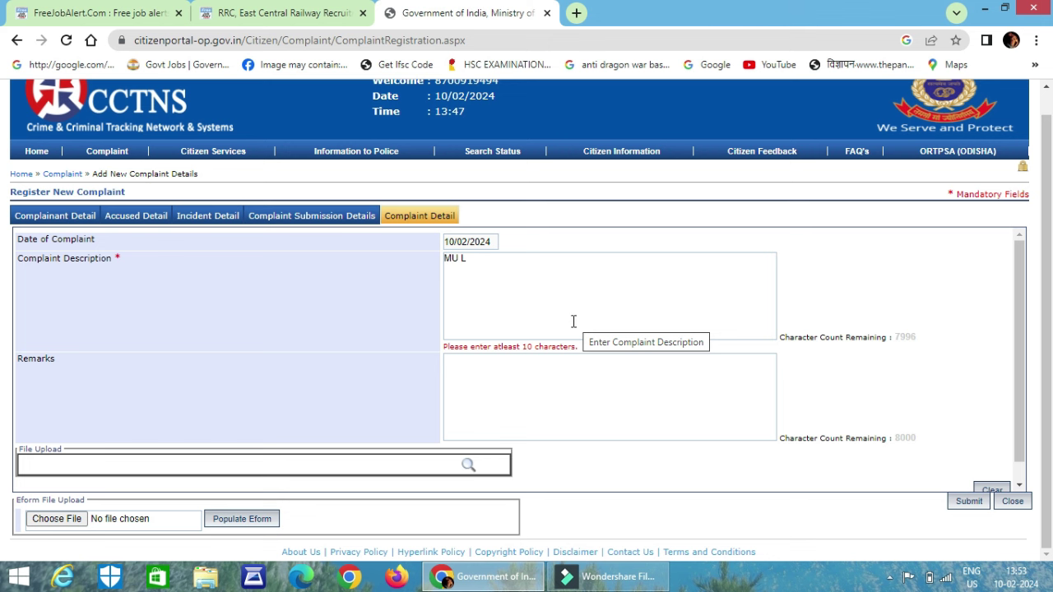
{"action": "scroll", "coordinate": [573, 321], "scroll_direction": "down", "scroll_amount": 1}
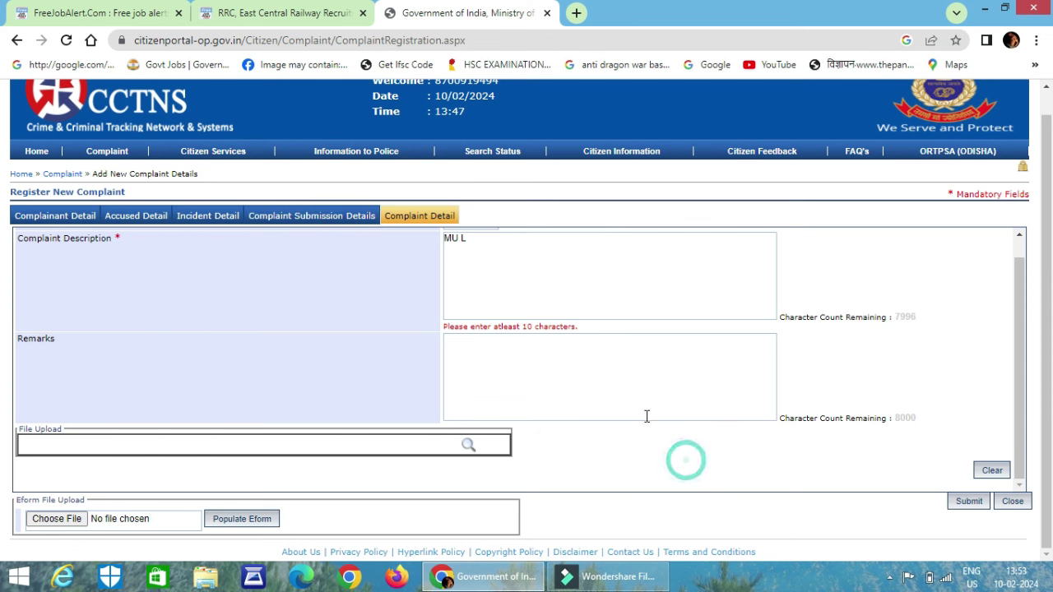
{"action": "scroll", "coordinate": [640, 386], "scroll_direction": "up", "scroll_amount": 1}
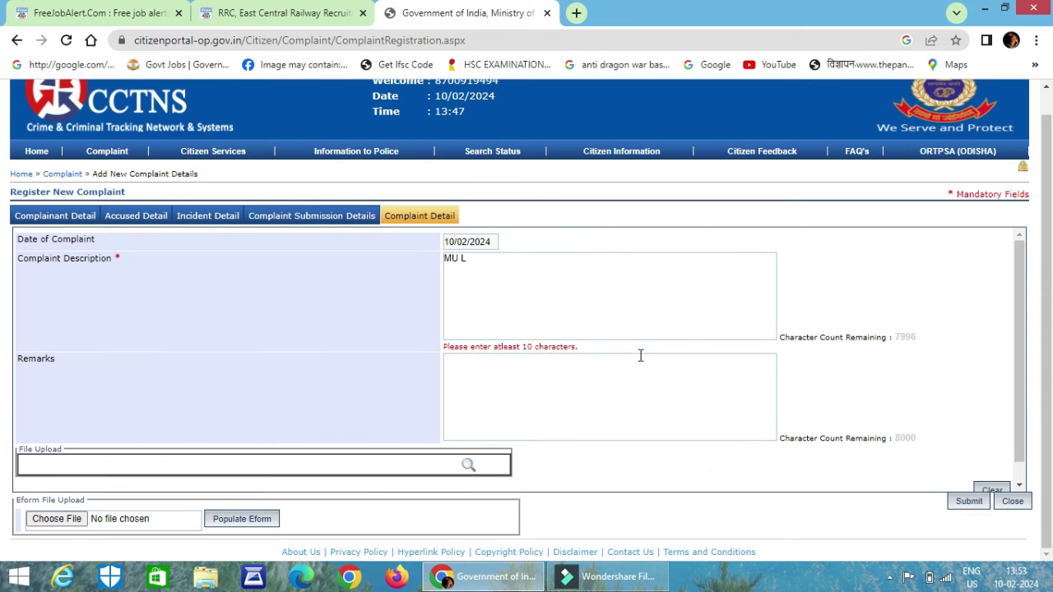